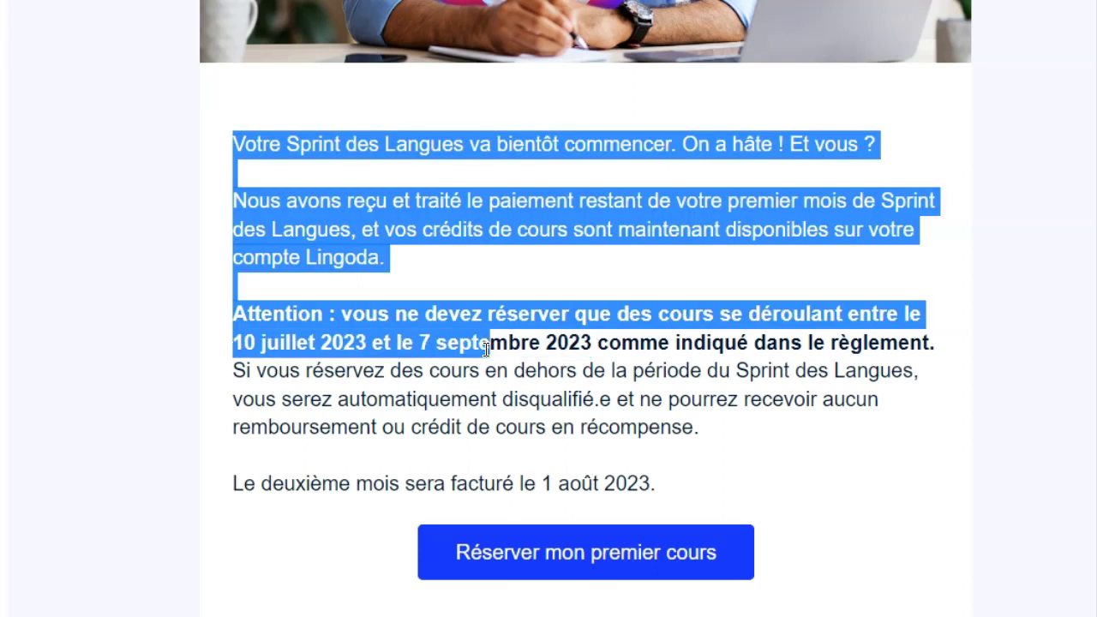
Step: Highlight the email's passage on the Sprint booking period and the second month's billing
left_click(580, 345)
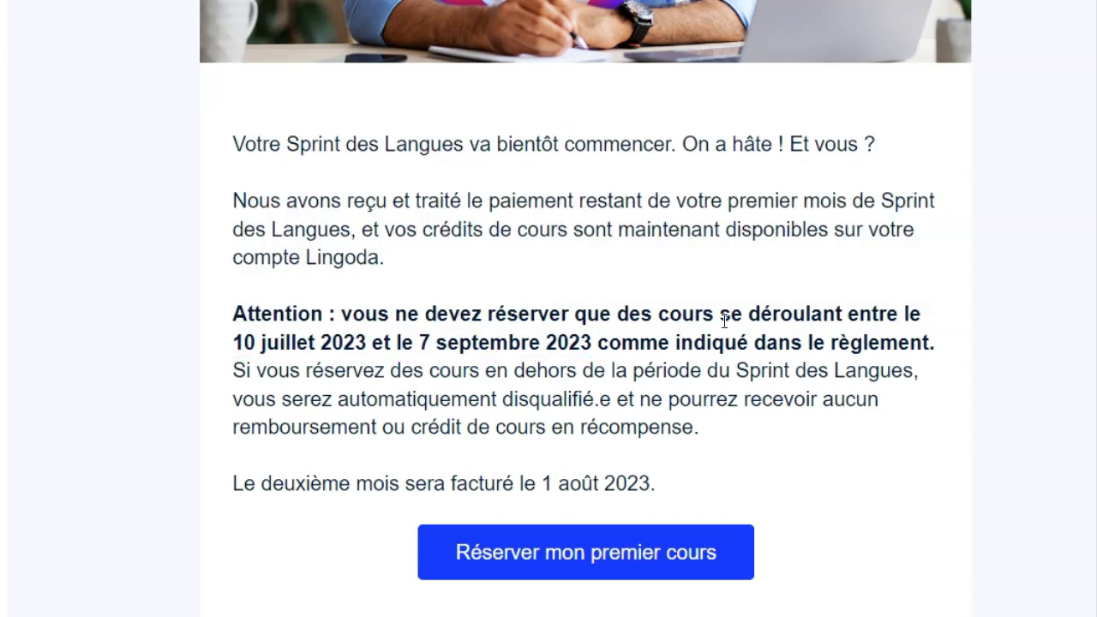
left_click_drag(655, 484, 229, 486)
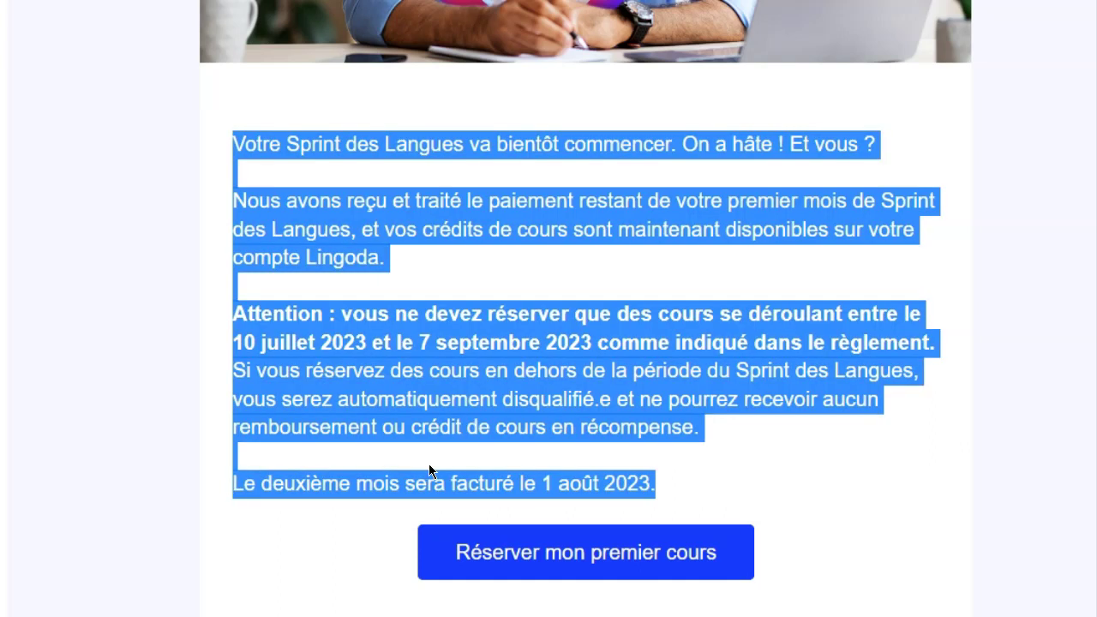
left_click(526, 480)
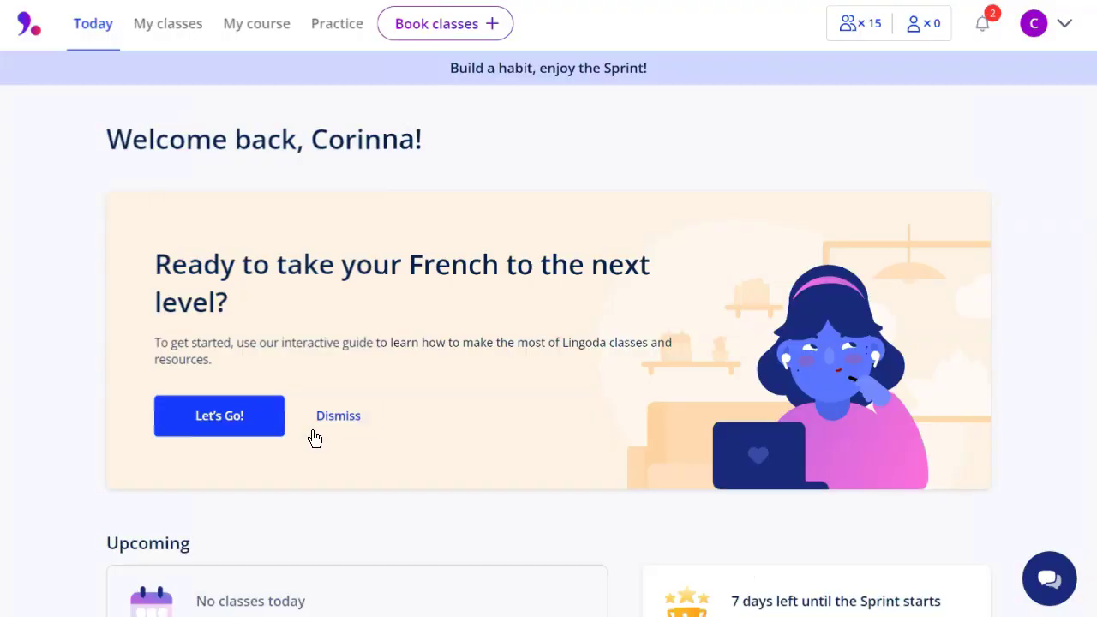
Step: Open the Language Sprint rules from the dashboard's notifications
scroll(310, 439, "down", 5)
scroll(313, 437, "up", 5)
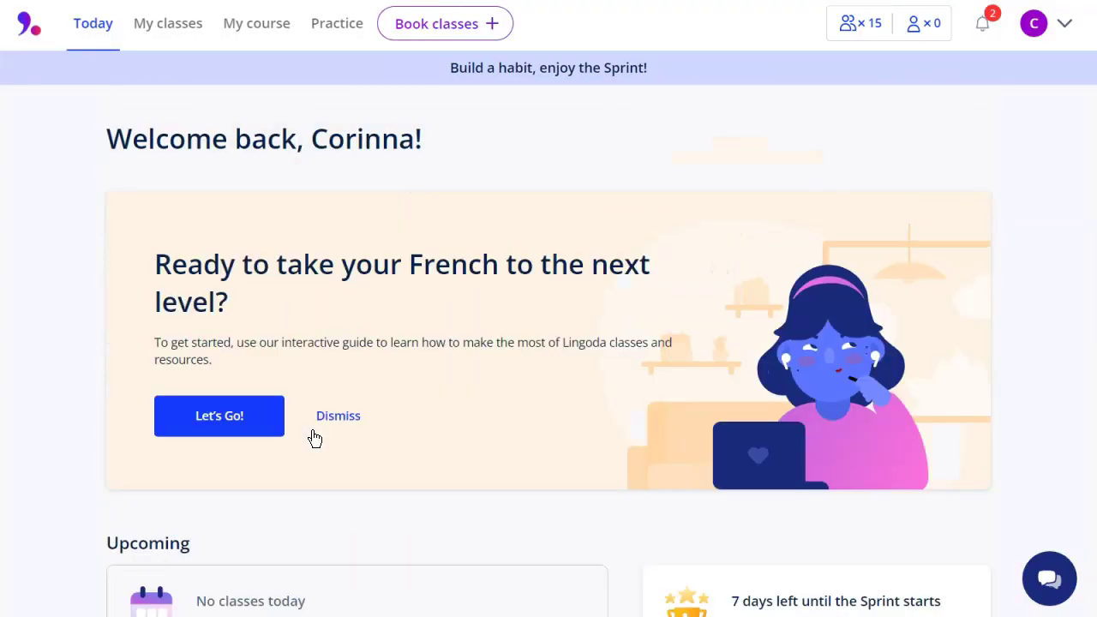
scroll(492, 172, "down", 3)
scroll(564, 114, "up", 3)
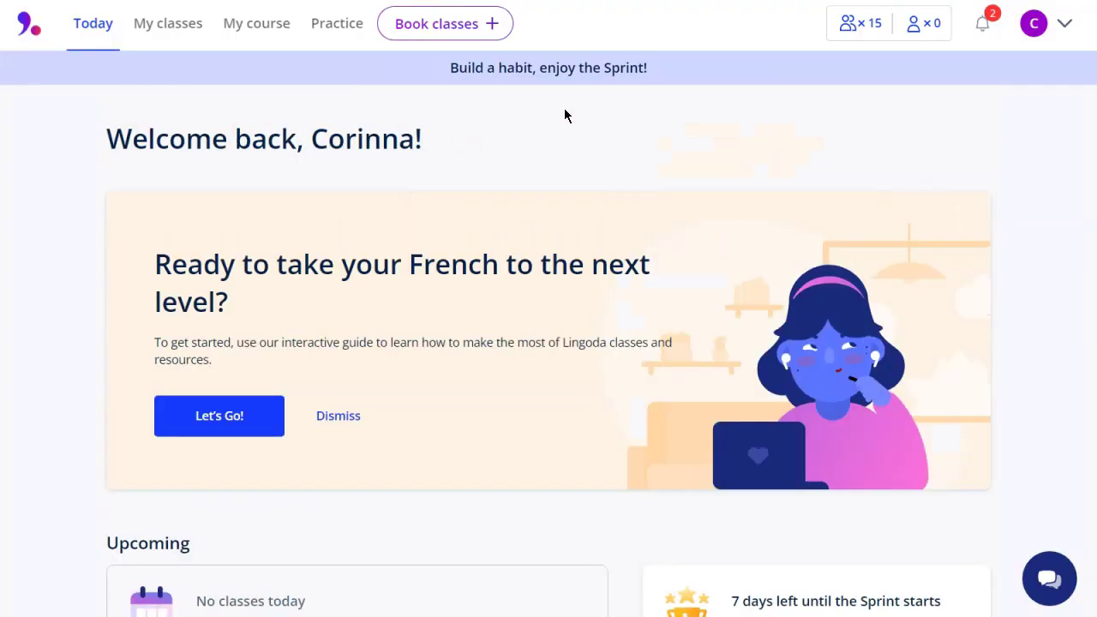
left_click(986, 30)
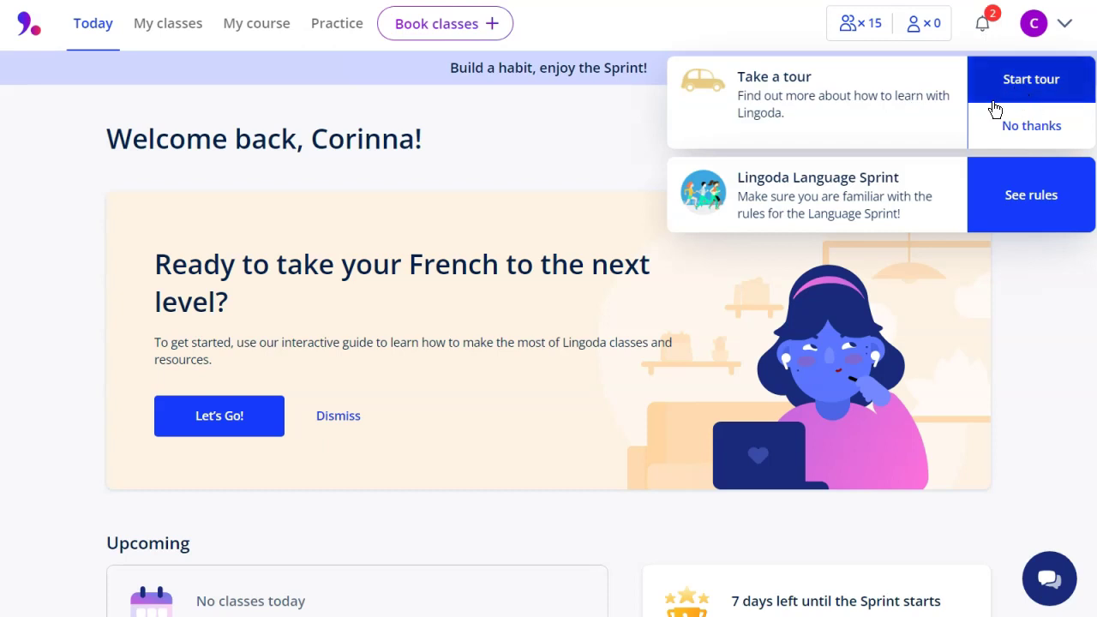
left_click(1041, 208)
Step: Read through the Sprint rules document, covering the class booking, cashback and disqualification sections
scroll(600, 268, "down", 1)
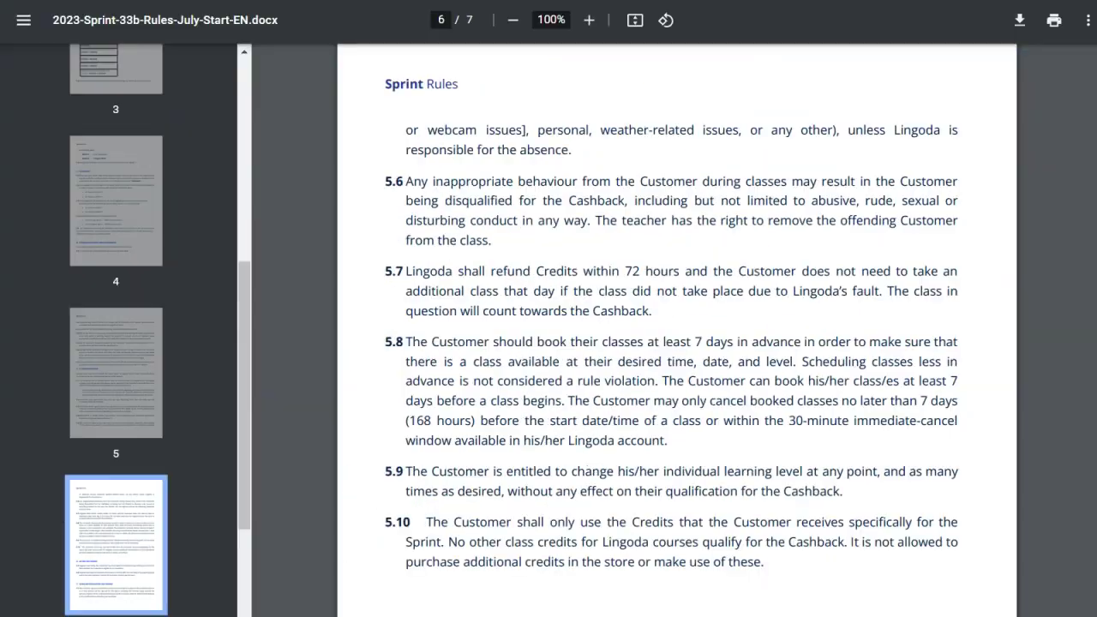
scroll(488, 139, "up", 20)
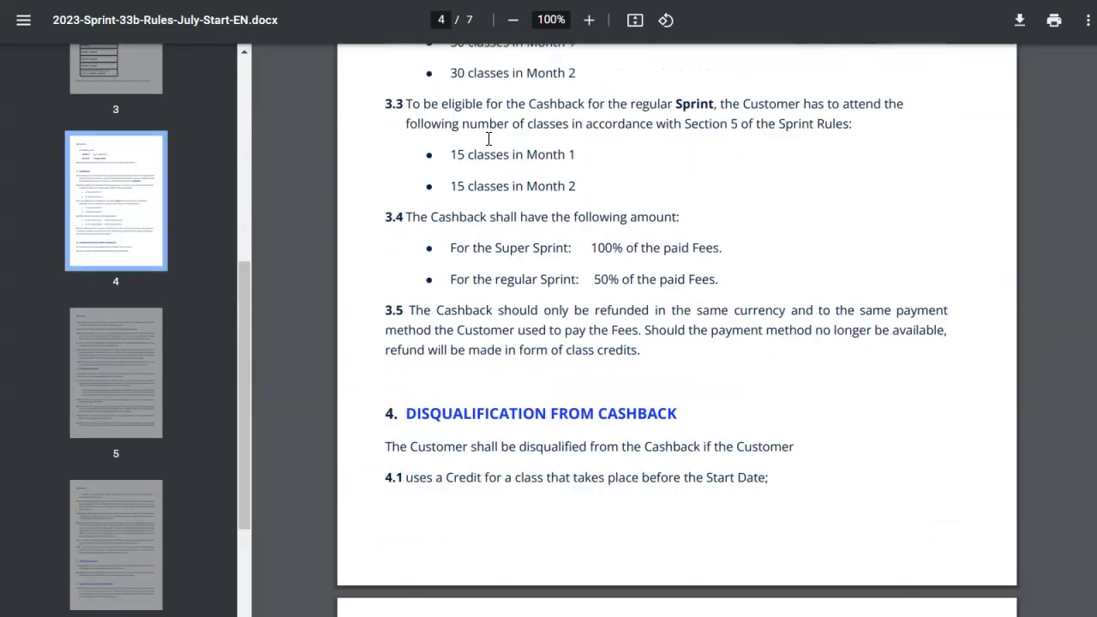
scroll(488, 138, "down", 10)
scroll(488, 138, "up", 1)
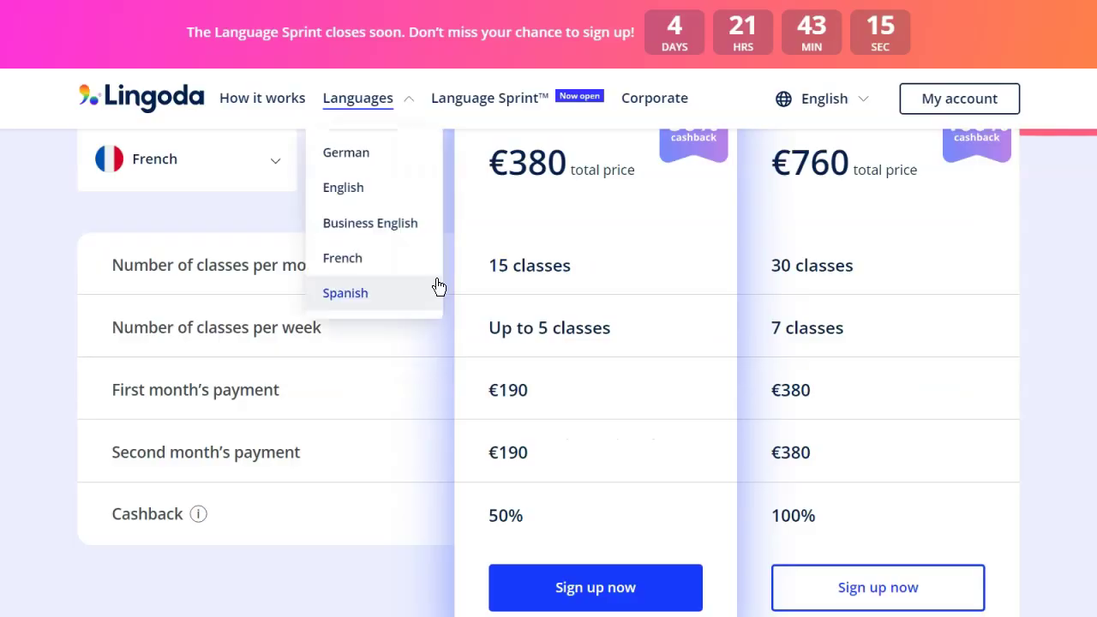
Step: Examine the Language Sprint web page's plan comparison, rules section and student reviews for French
scroll(429, 269, "up", 3)
scroll(465, 385, "down", 10)
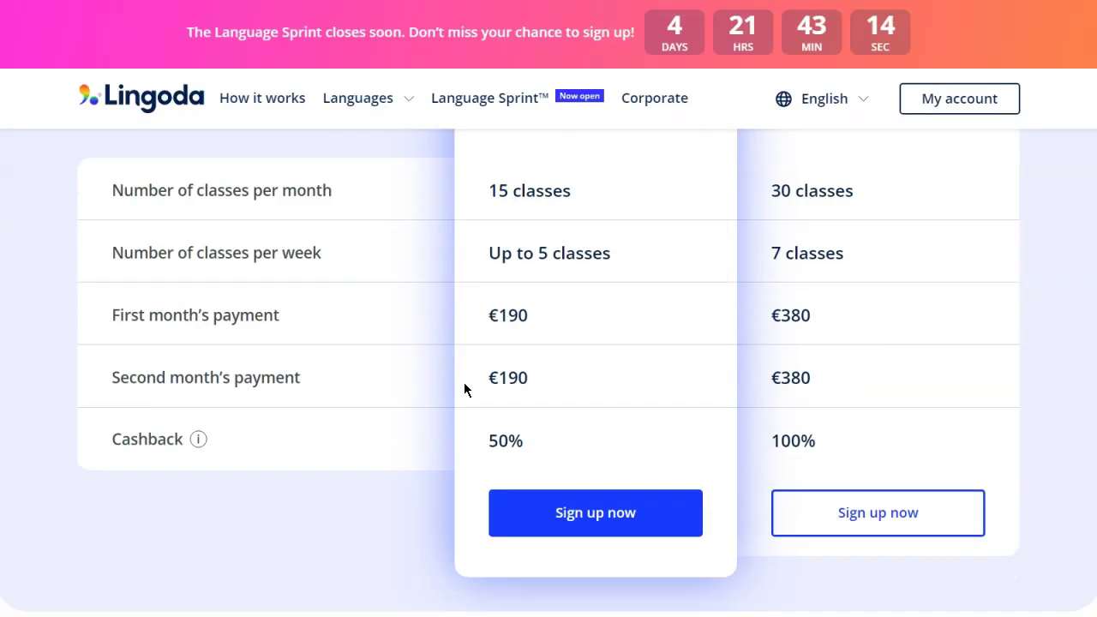
scroll(465, 387, "down", 15)
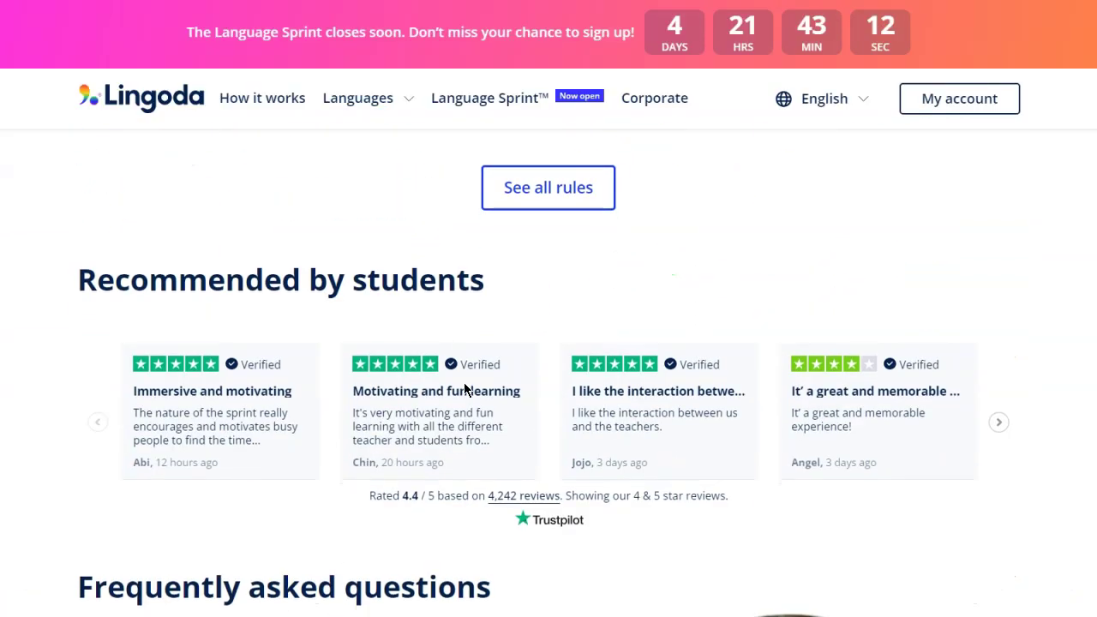
scroll(545, 281, "up", 1)
left_click(545, 281)
scroll(509, 372, "down", 5)
scroll(509, 372, "down", 12)
scroll(509, 372, "up", 17)
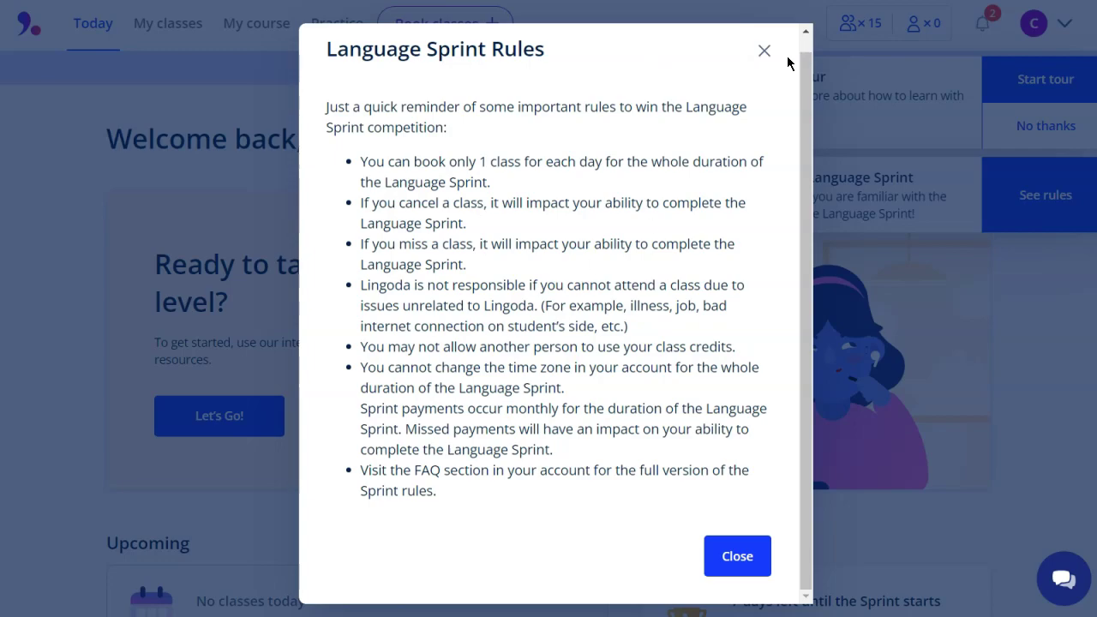
Step: Close the Language Sprint Rules reminder and go to the class booking page for the upcoming schedule
left_click(765, 53)
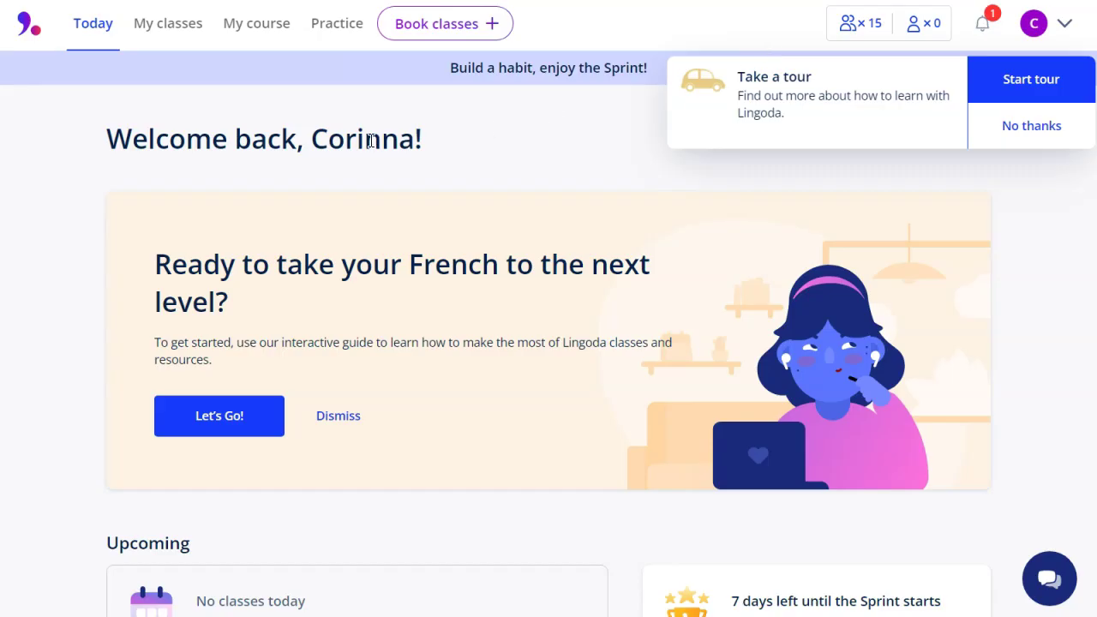
scroll(163, 213, "down", 4)
scroll(163, 213, "up", 1)
scroll(303, 188, "down", 1)
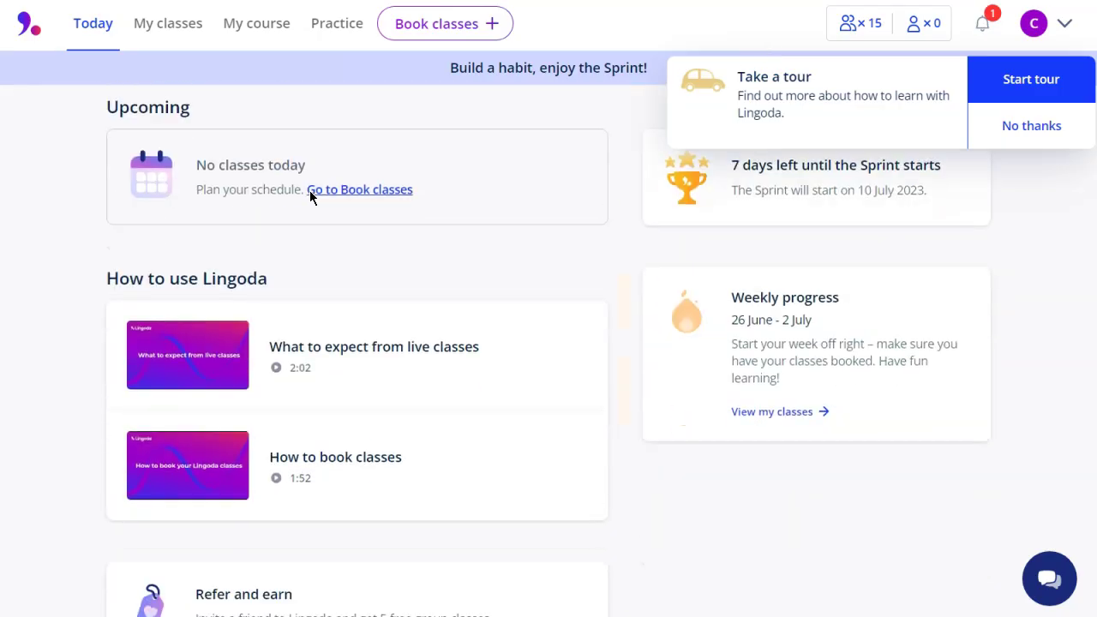
scroll(310, 196, "down", 1)
scroll(269, 374, "up", 2)
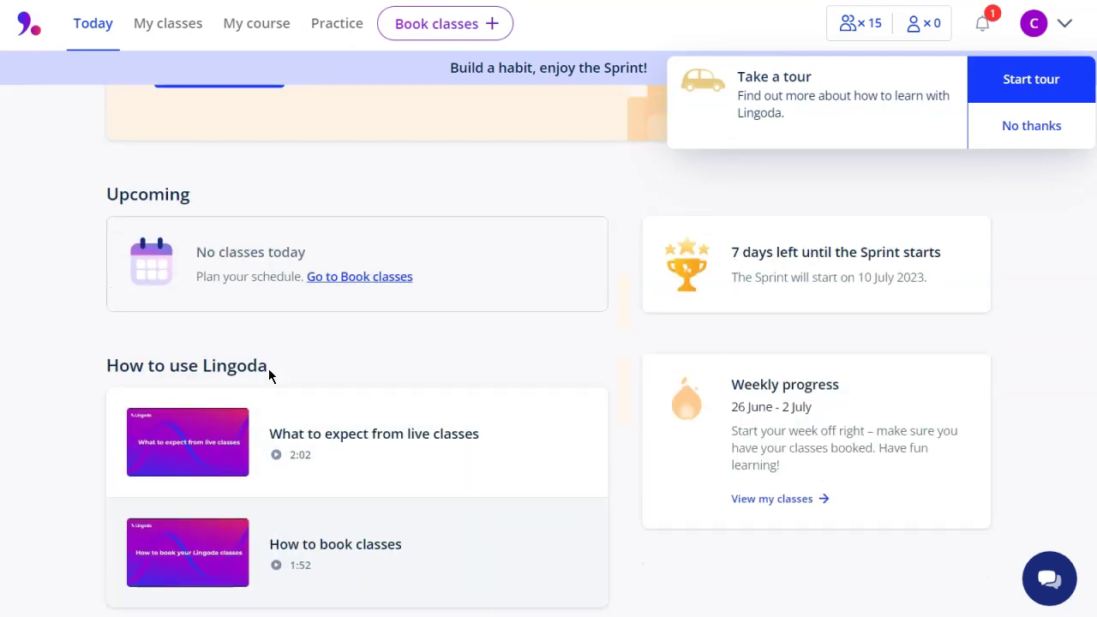
left_click(330, 276)
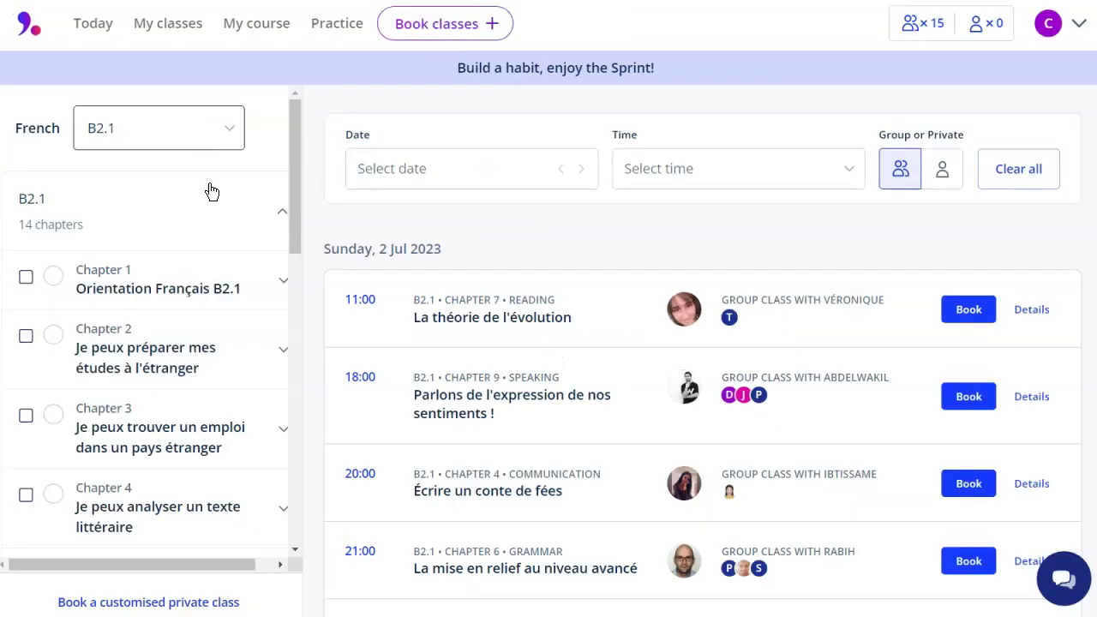
Step: Add levels A1.1, A1.2, A2.1 and A2.2 to the French level filter alongside B2.1
scroll(93, 252, "down", 10)
scroll(147, 464, "up", 10)
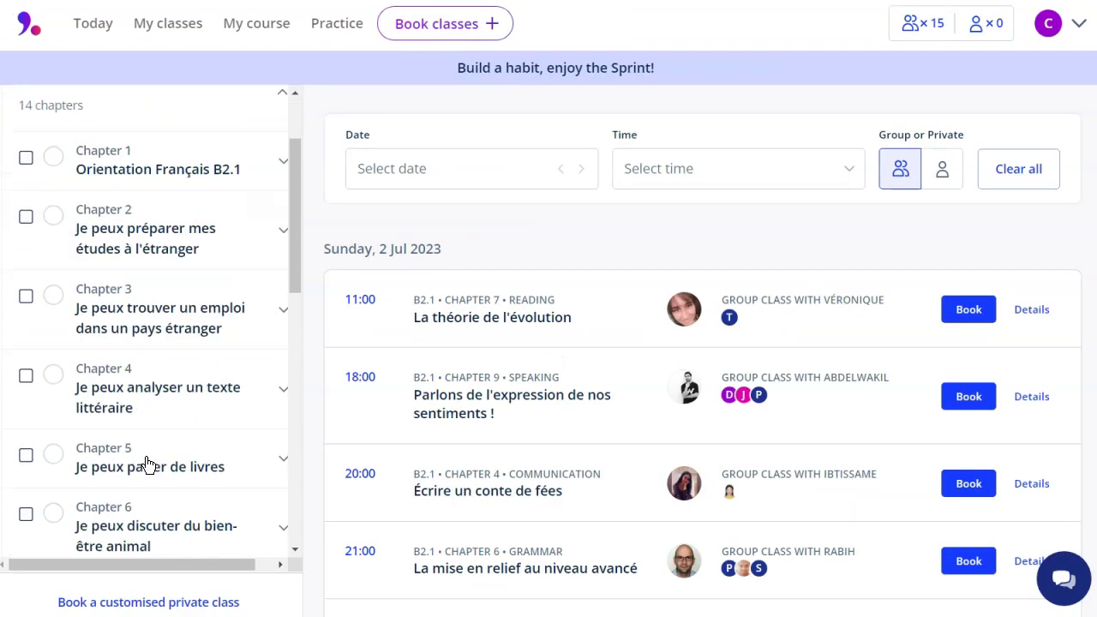
left_click(207, 125)
scroll(172, 193, "up", 3)
scroll(133, 310, "down", 3)
scroll(132, 257, "up", 3)
left_click(128, 177)
left_click(163, 219)
left_click(163, 262)
left_click(165, 305)
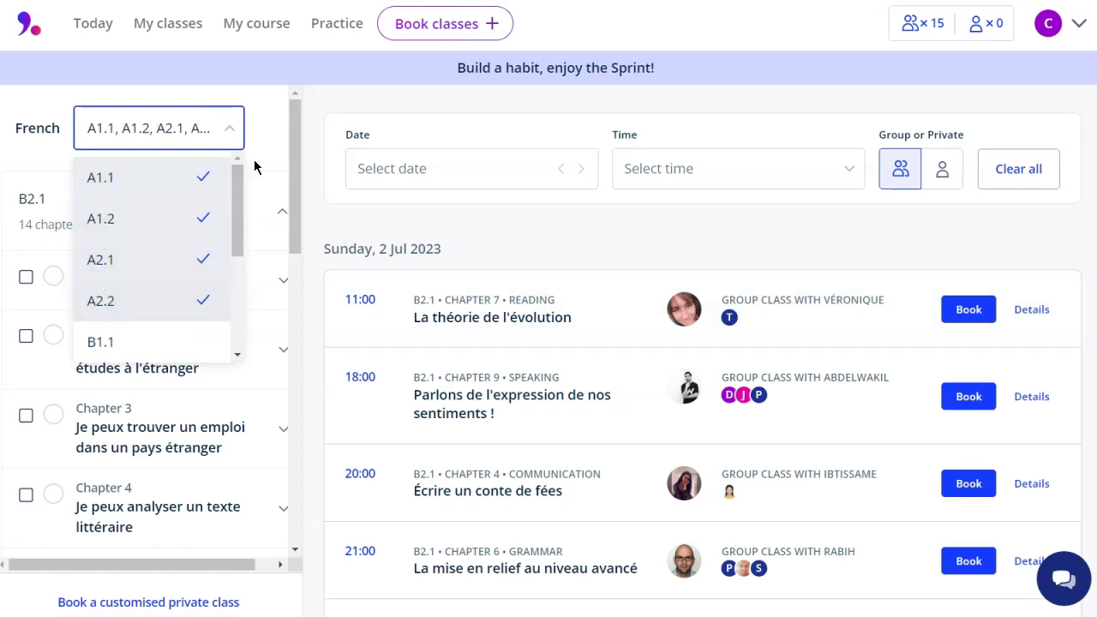
left_click(262, 156)
Step: Expand level A1.1 and its Chapter 9, "I can talk about my schedule in French", to view the lessons
scroll(84, 270, "down", 2)
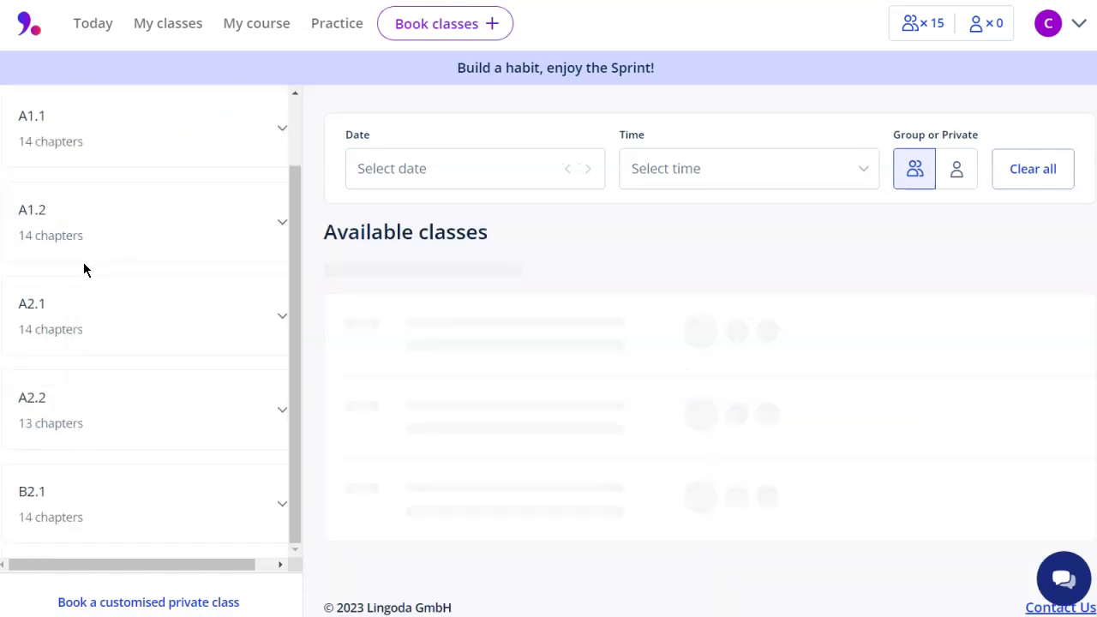
scroll(84, 270, "up", 2)
left_click(282, 210)
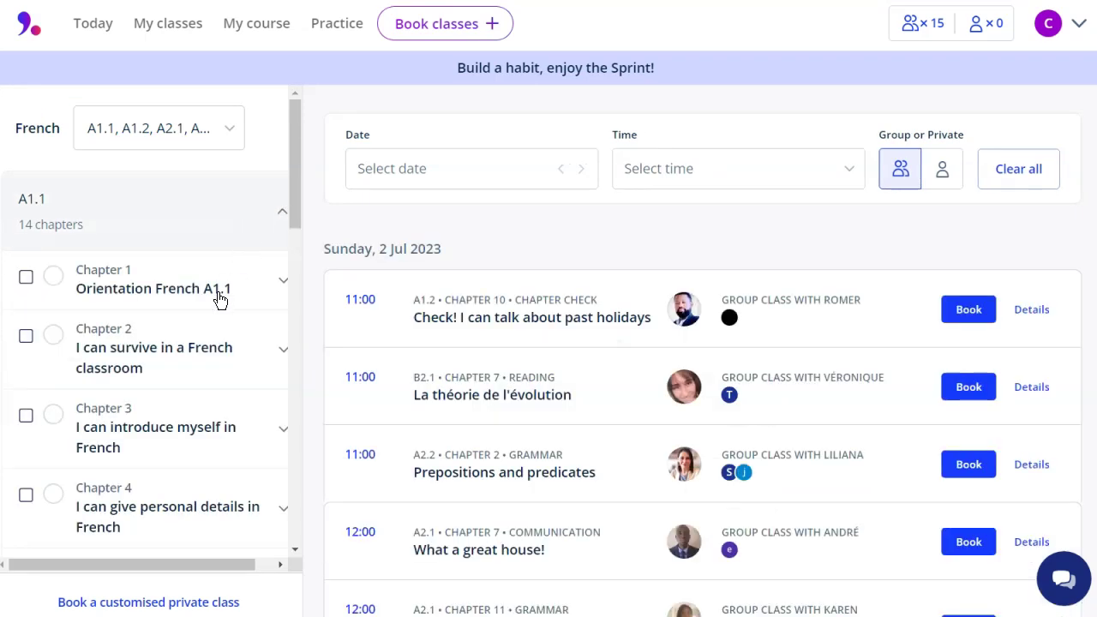
scroll(220, 296, "down", 7)
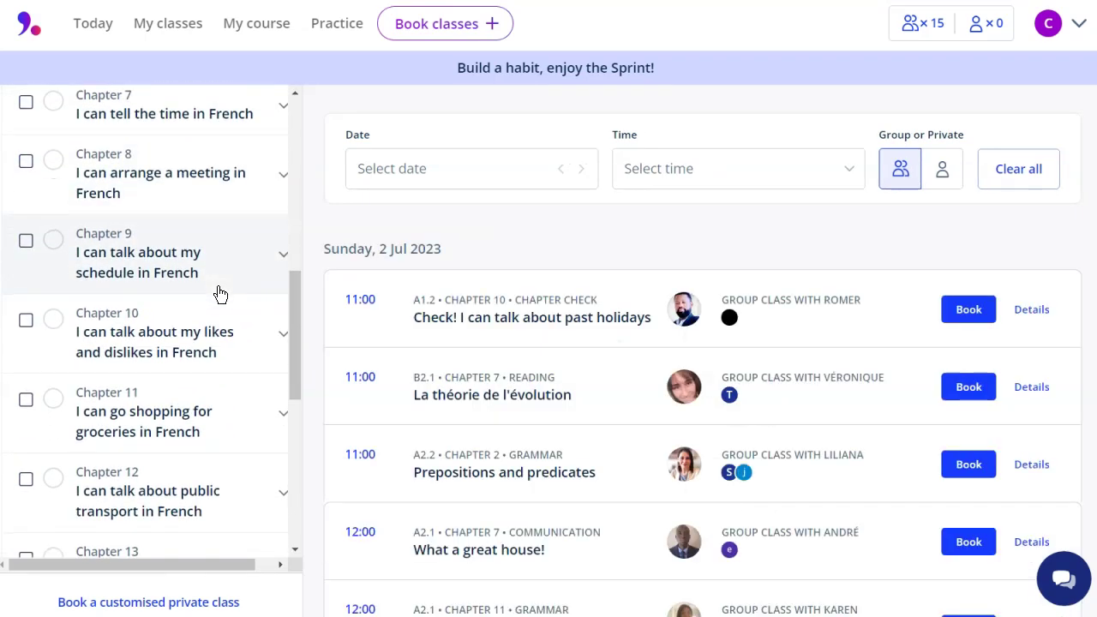
left_click(282, 254)
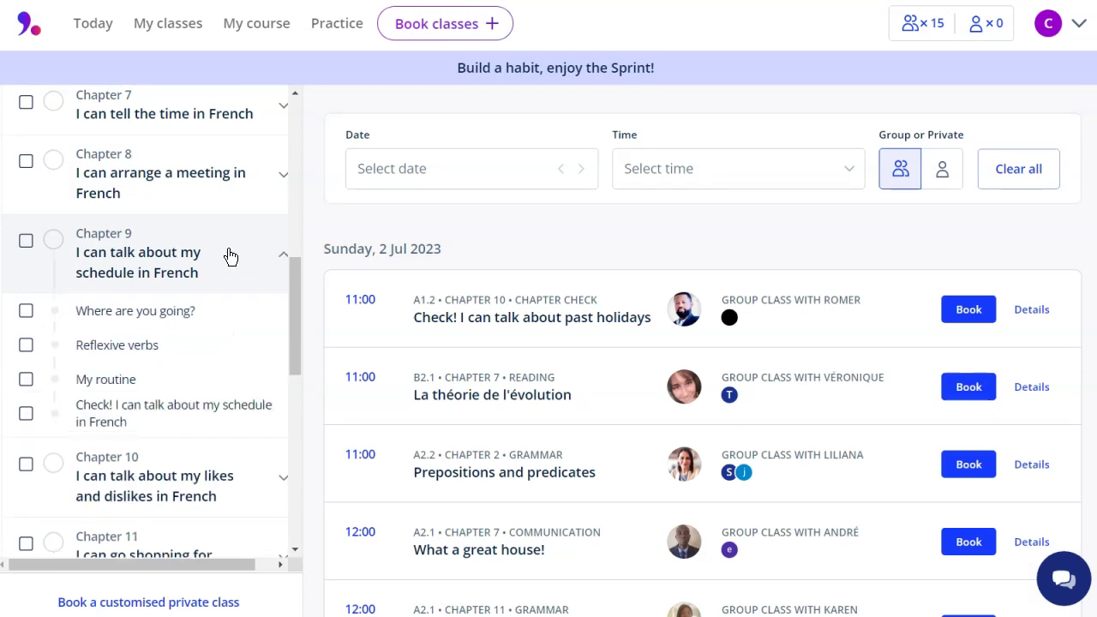
scroll(214, 253, "down", 1)
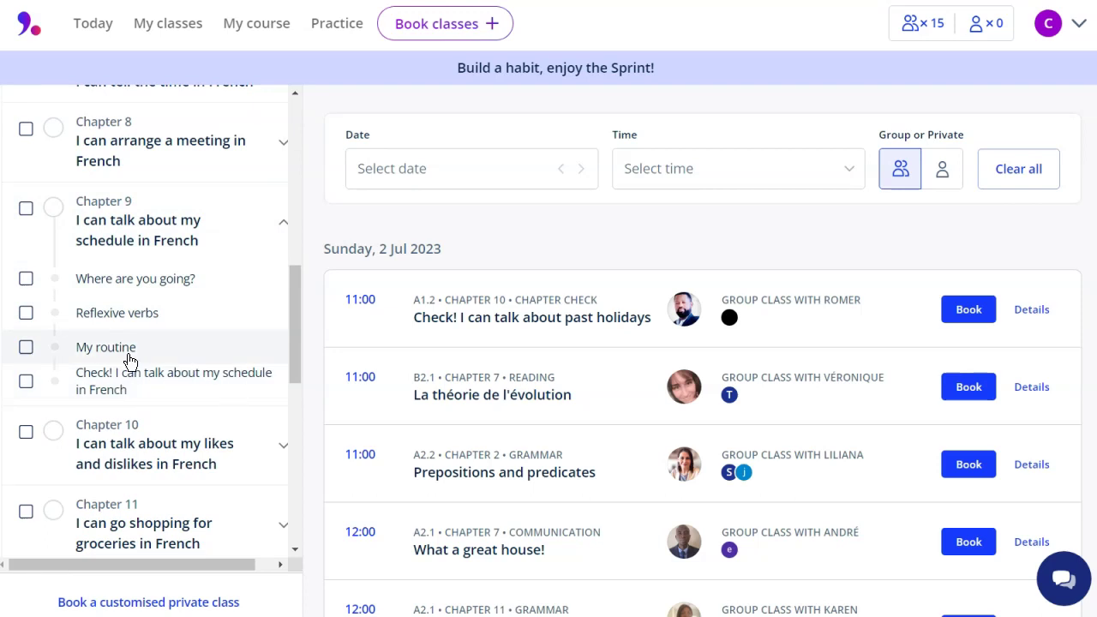
Step: Filter the available classes to Tuesday, 11 July 2023, and browse that day's list
left_click(493, 175)
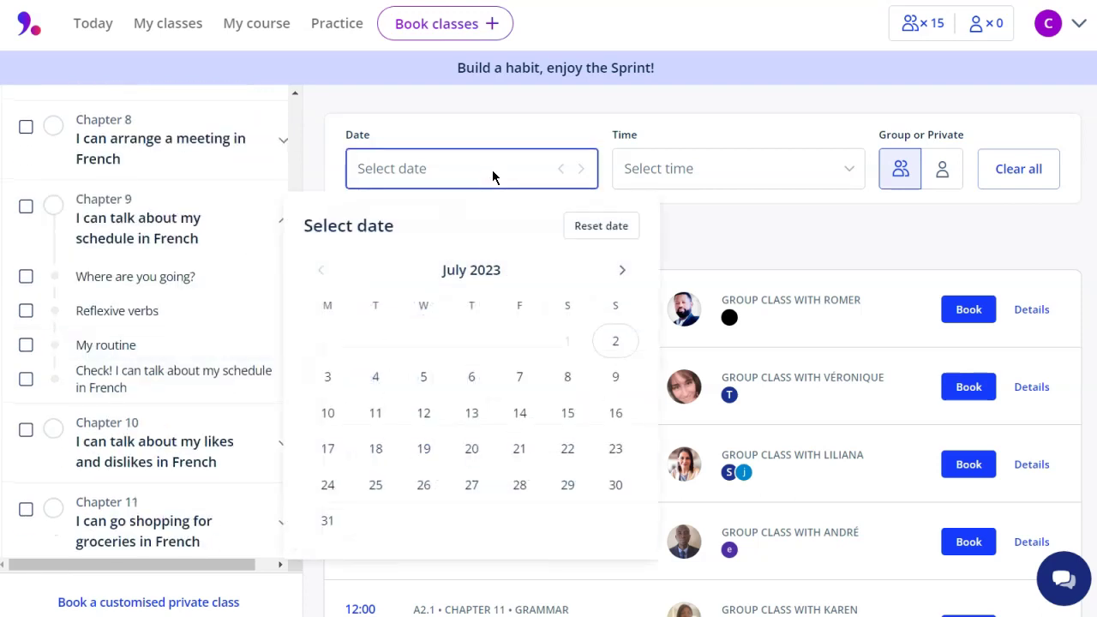
left_click(377, 414)
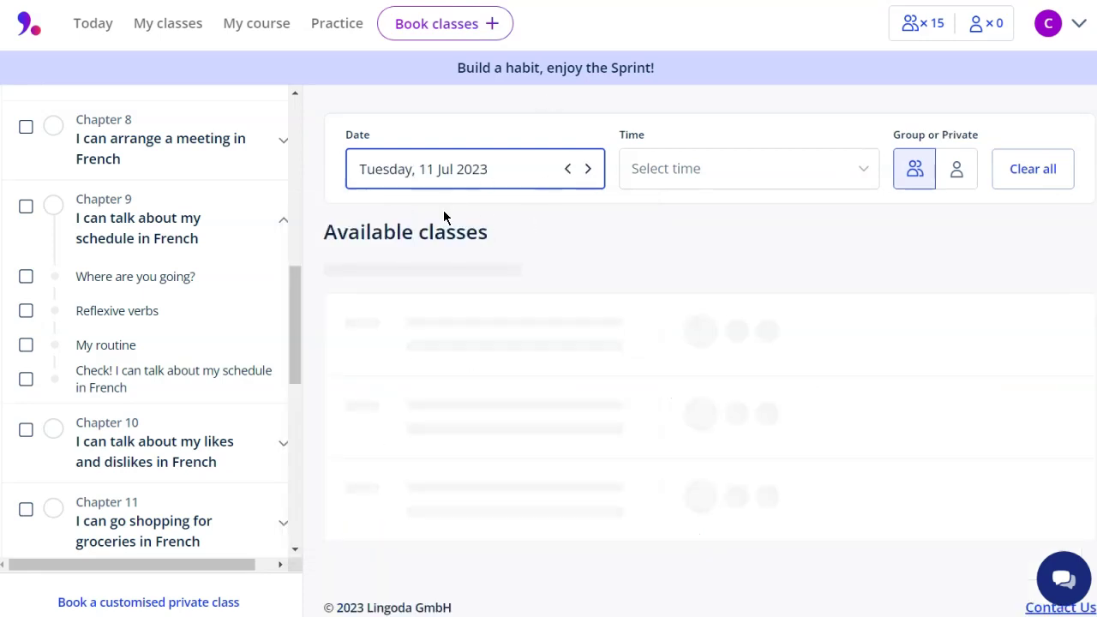
left_click(403, 172)
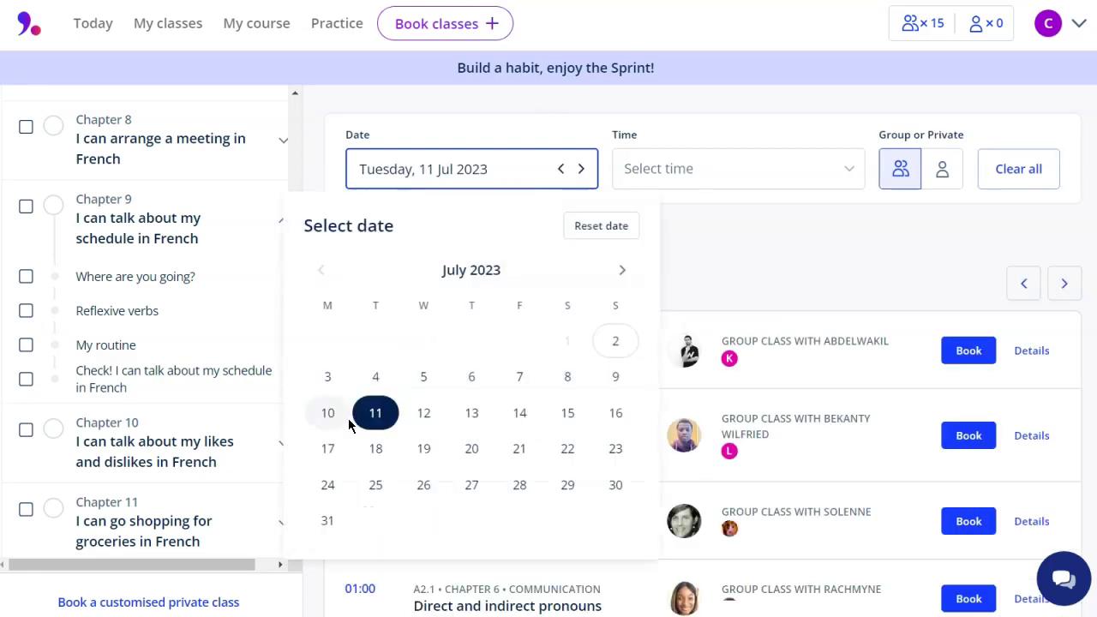
scroll(457, 304, "down", 3)
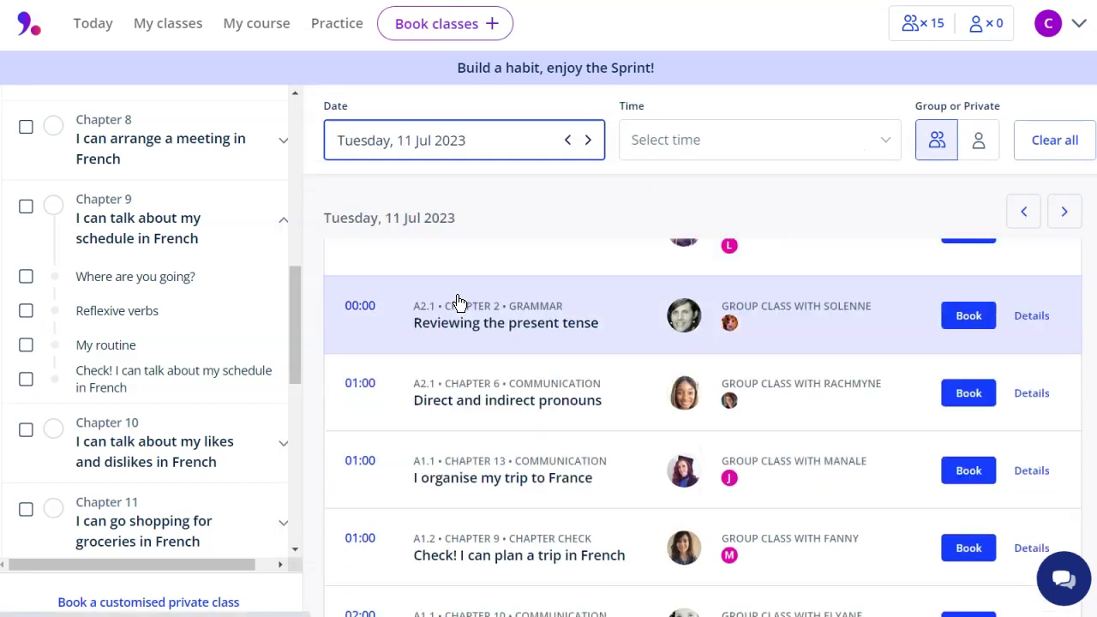
scroll(455, 303, "up", 3)
scroll(368, 342, "down", 5)
scroll(372, 343, "down", 10)
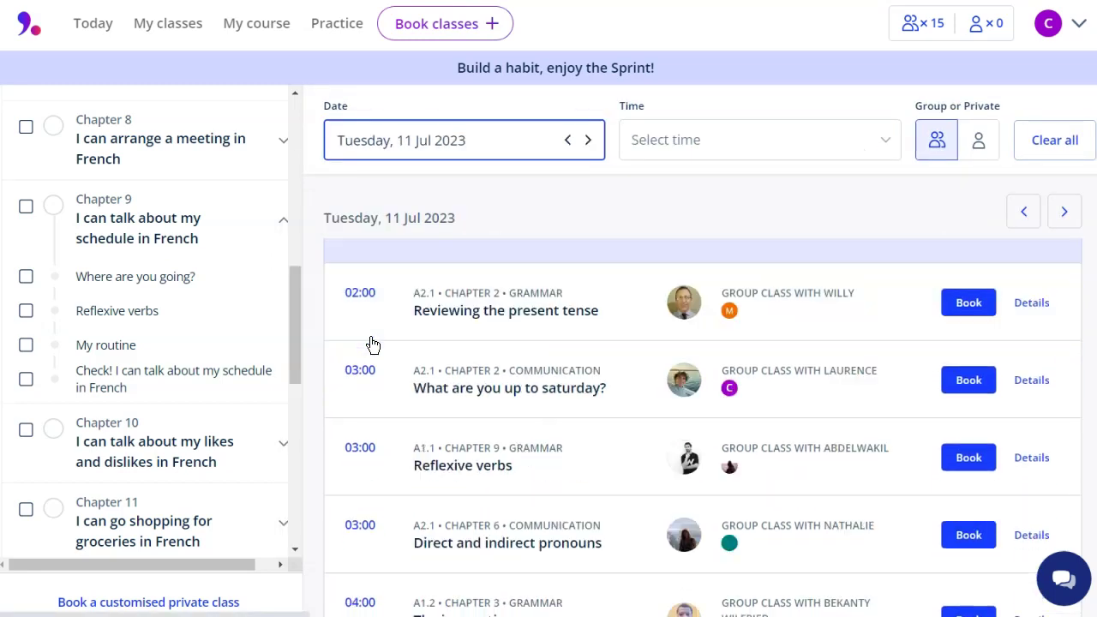
scroll(373, 342, "up", 15)
Step: Filter the class times to 16:00, 17:00, 18:00, 19:00, 20:00 and 21:00
left_click(676, 168)
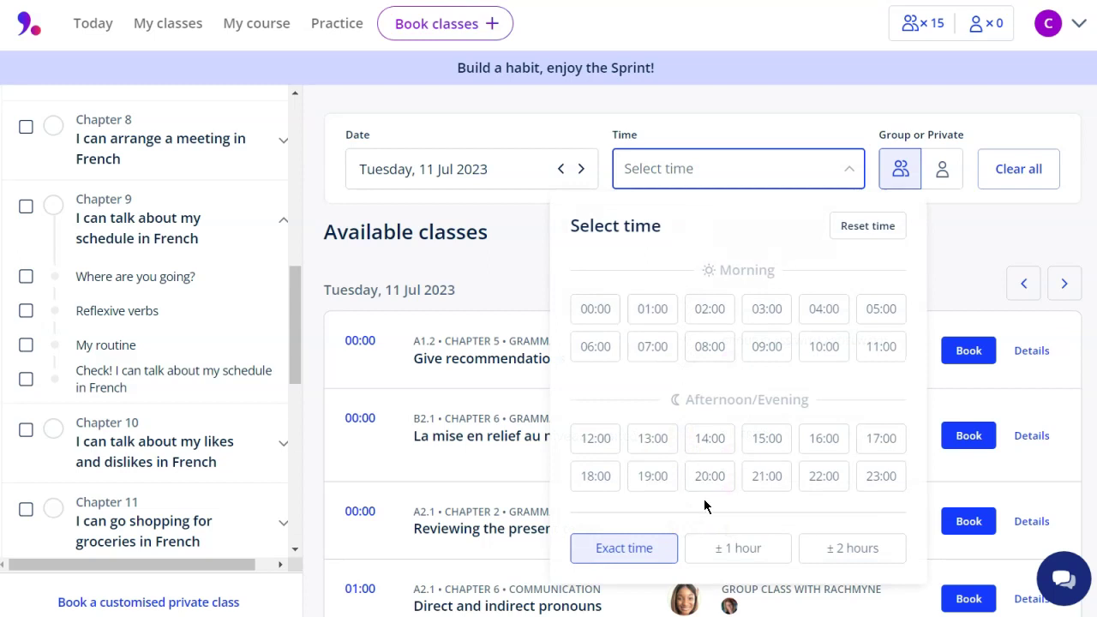
left_click(829, 441)
left_click(878, 439)
left_click(615, 485)
left_click(661, 477)
left_click(716, 478)
left_click(779, 485)
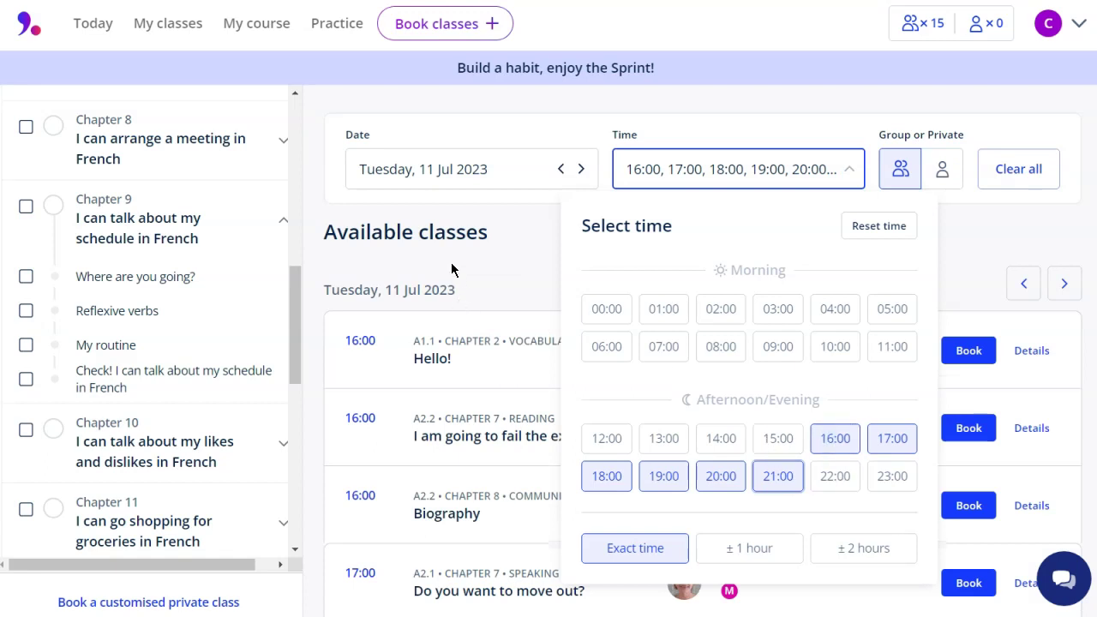
left_click(430, 247)
Step: Browse the filtered afternoon and evening group classes, comparing their times, levels, topics and teachers
scroll(509, 257, "down", 1)
scroll(670, 288, "down", 1)
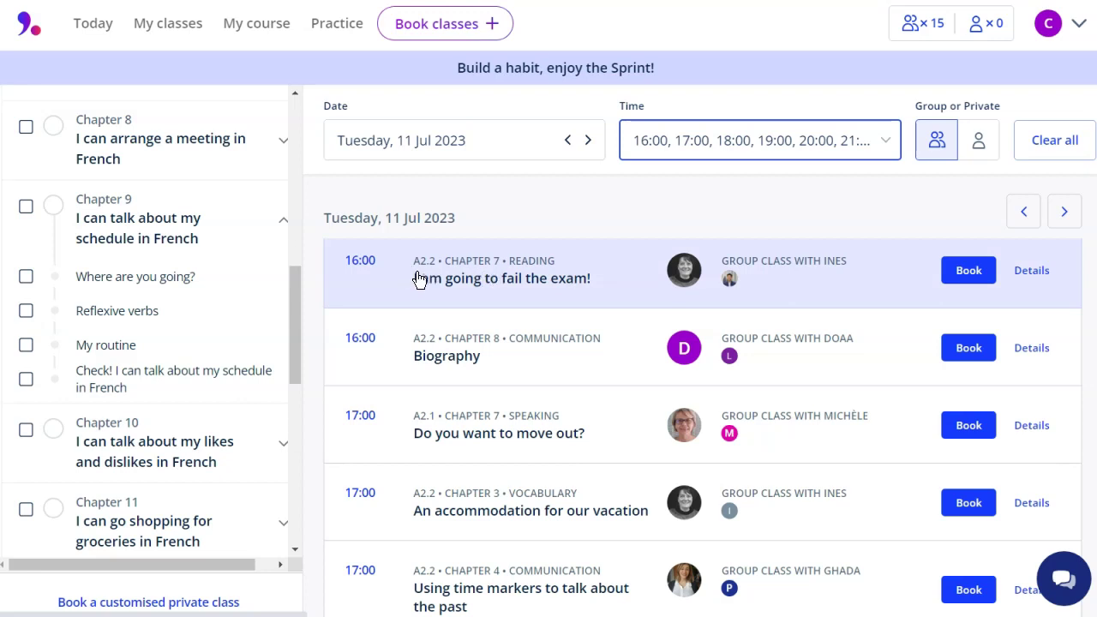
scroll(460, 282, "down", 1)
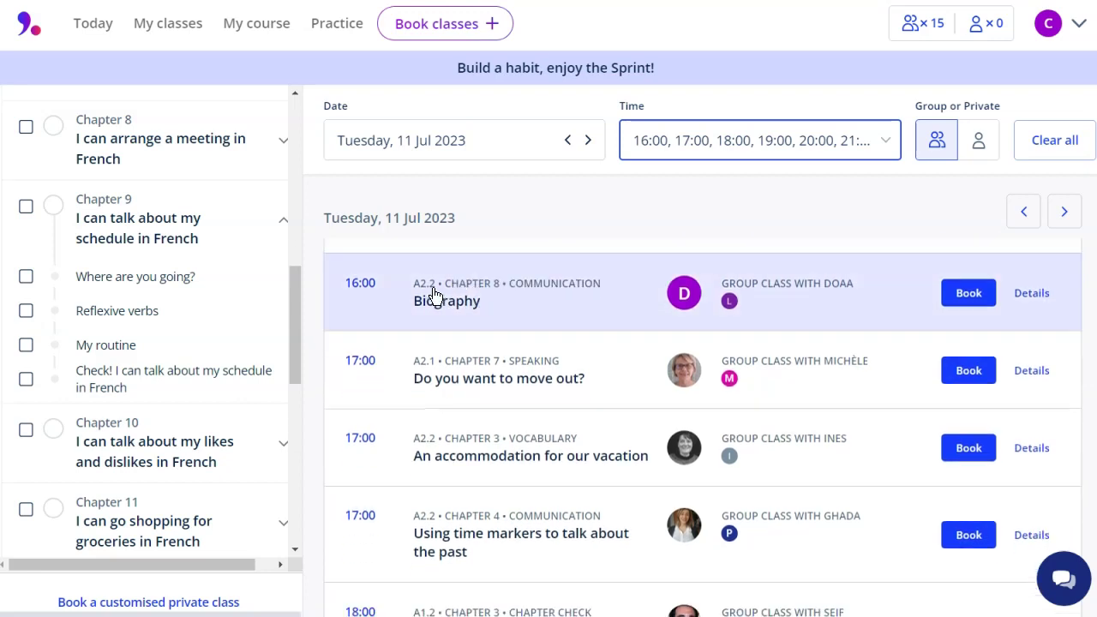
scroll(463, 302, "down", 1)
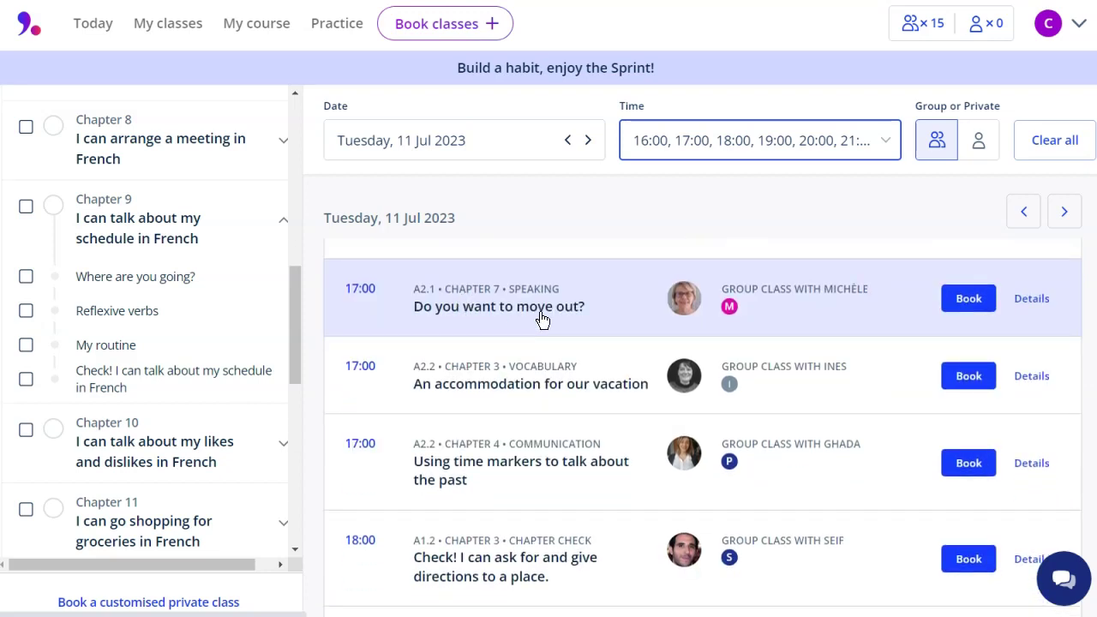
scroll(543, 317, "down", 1)
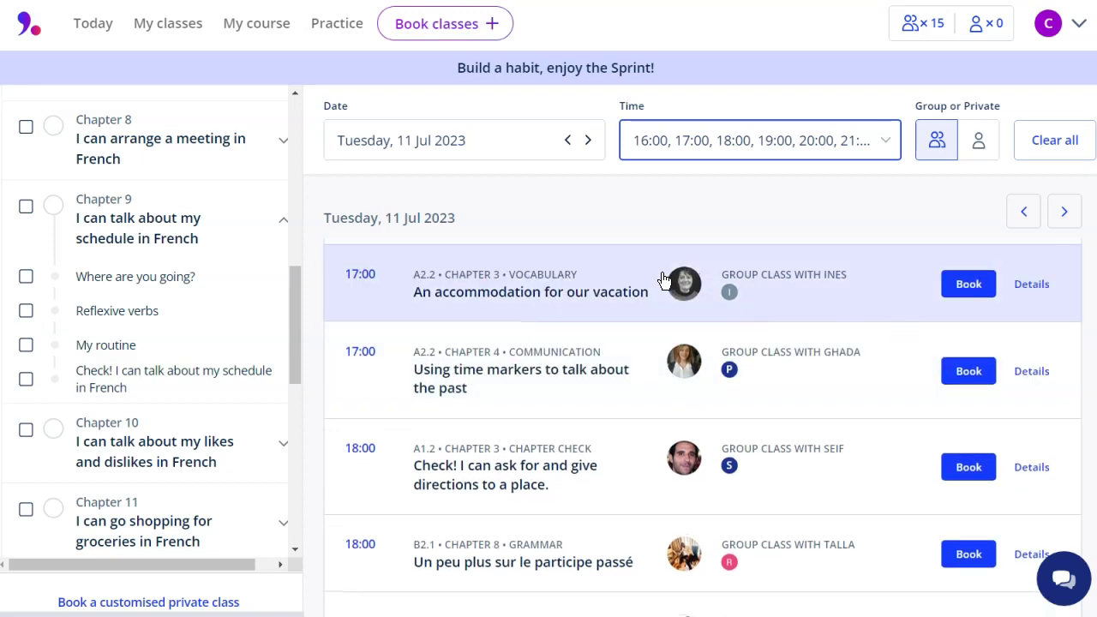
scroll(558, 289, "down", 2)
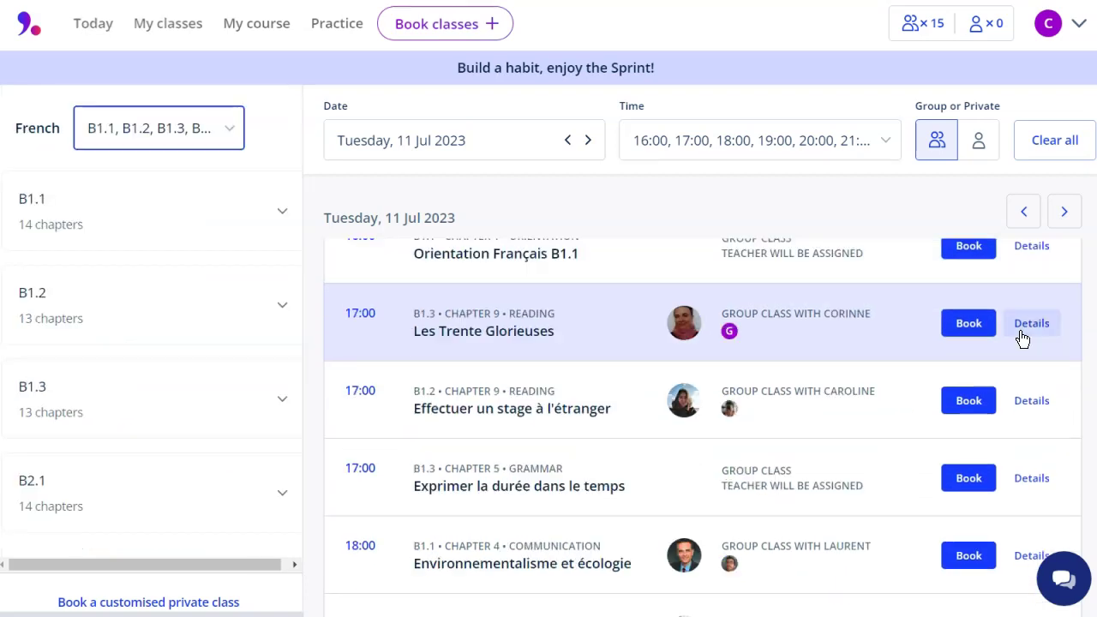
Step: Open the details of the 18:00 B1.1 communication class "Environnementalisme et écologie" and highlight its title
scroll(1028, 338, "down", 1)
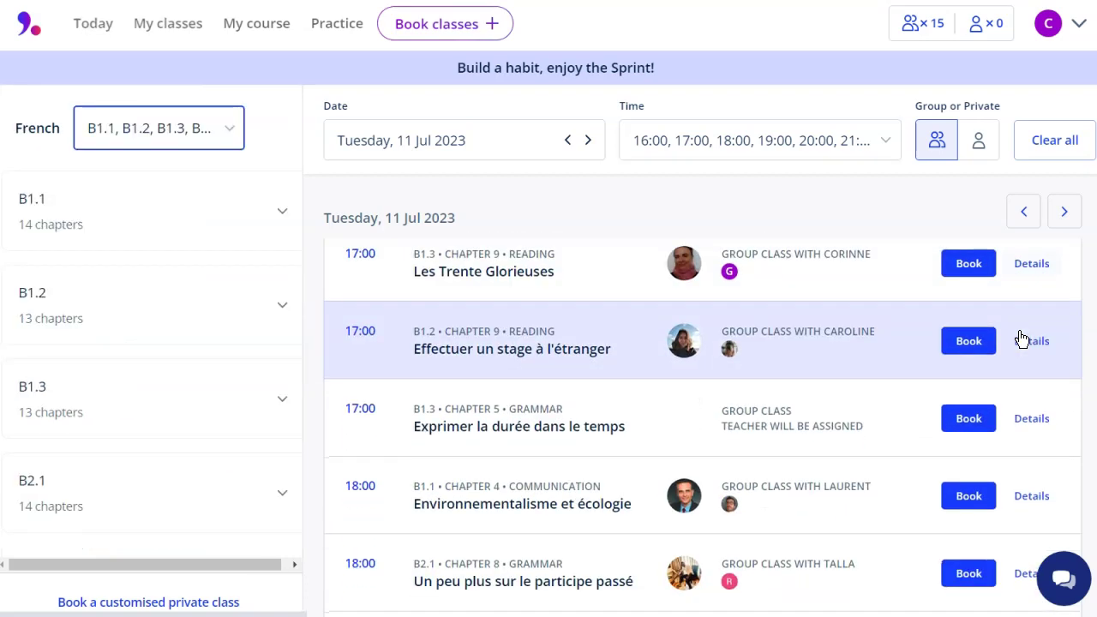
scroll(1032, 339, "down", 1)
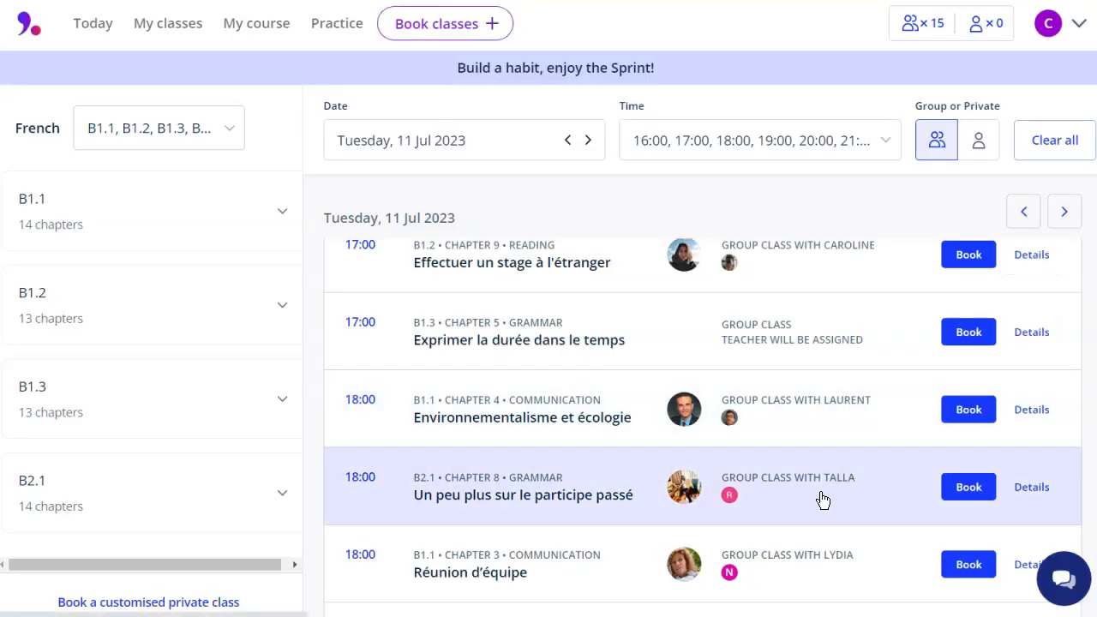
scroll(818, 505, "down", 2)
left_click_drag(106, 138, 420, 139)
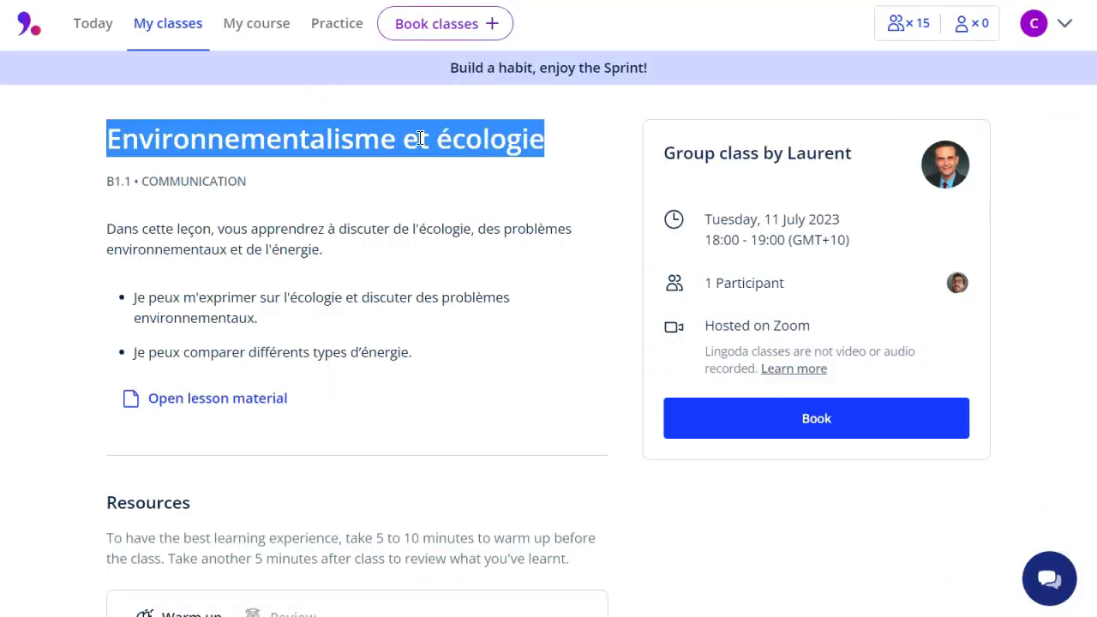
left_click(442, 140)
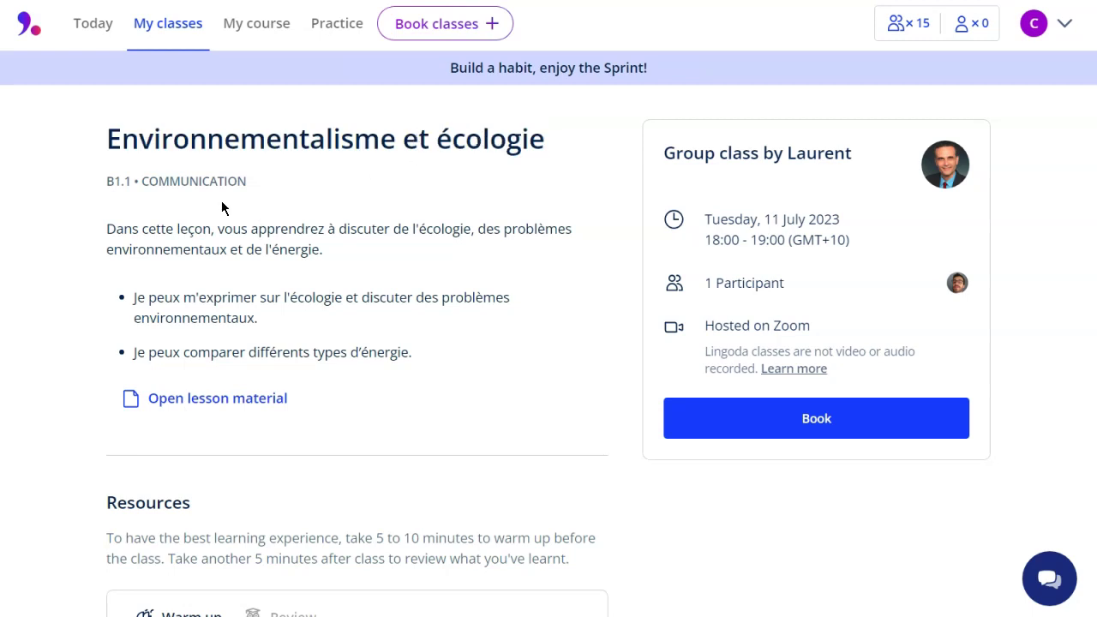
Step: Review the class page's objectives, warm-up resources, lesson summary, teacher introduction, cancellation policy and lesson-skipping information
scroll(221, 207, "down", 1)
scroll(141, 172, "down", 2)
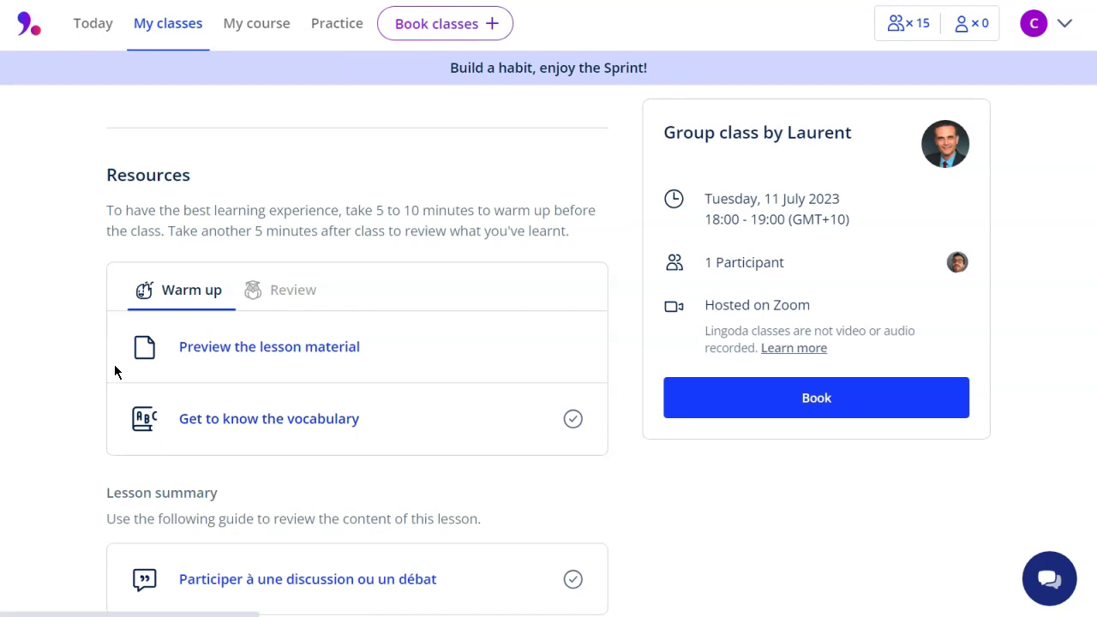
scroll(81, 338, "down", 1)
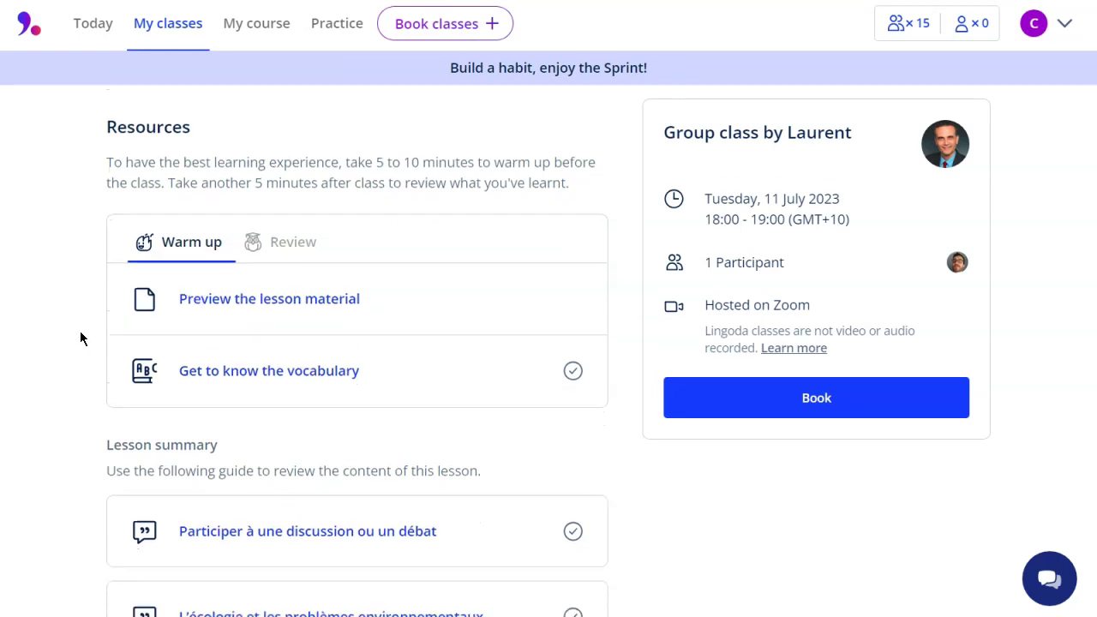
scroll(137, 163, "down", 3)
scroll(137, 163, "up", 6)
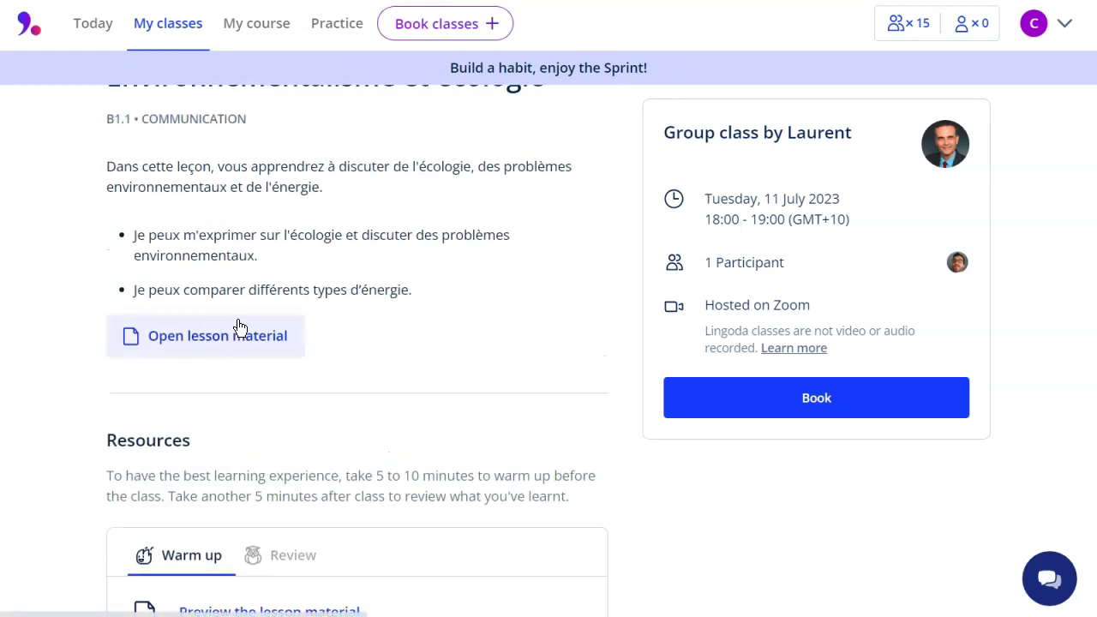
scroll(450, 203, "up", 1)
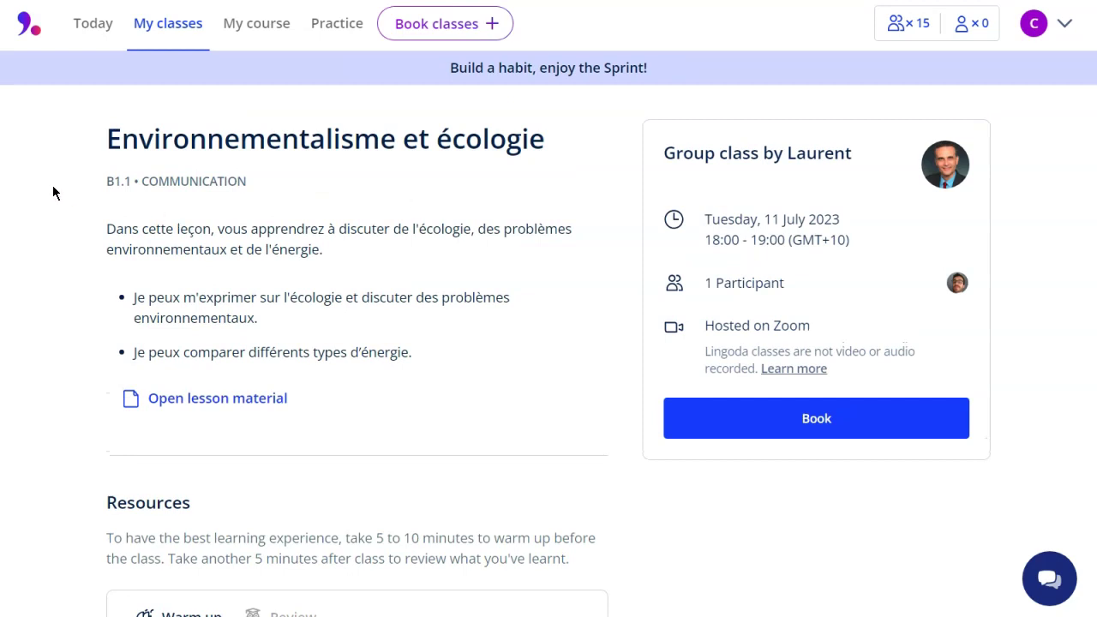
scroll(141, 148, "down", 5)
scroll(141, 147, "down", 10)
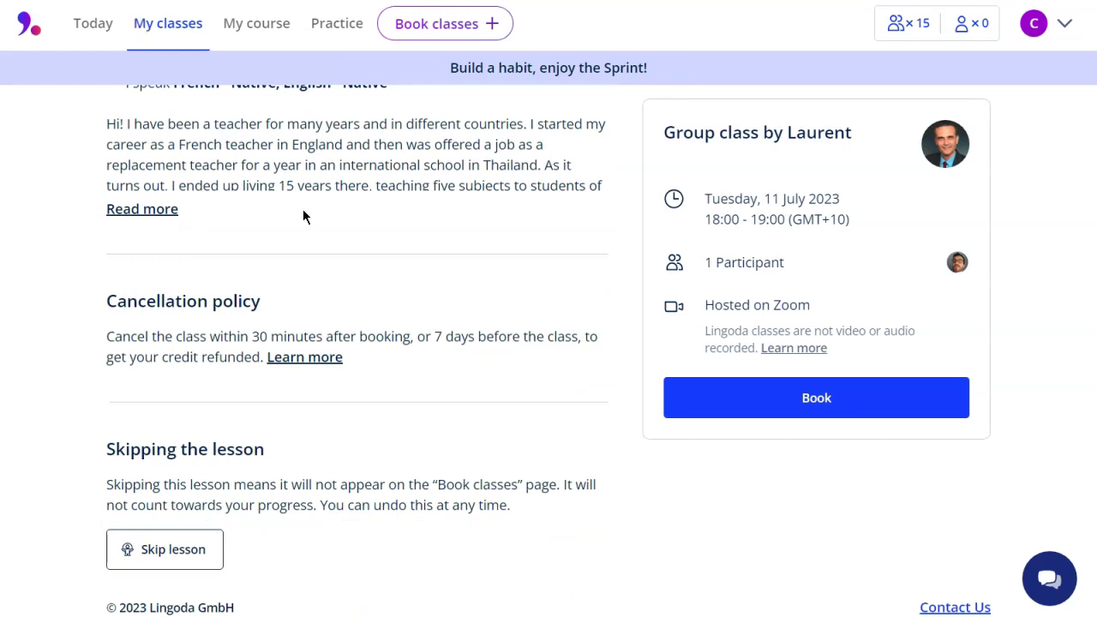
Step: Open the lesson material PDF and browse the opening slides of "La comparaison"
key("alt+Left")
left_click(199, 401)
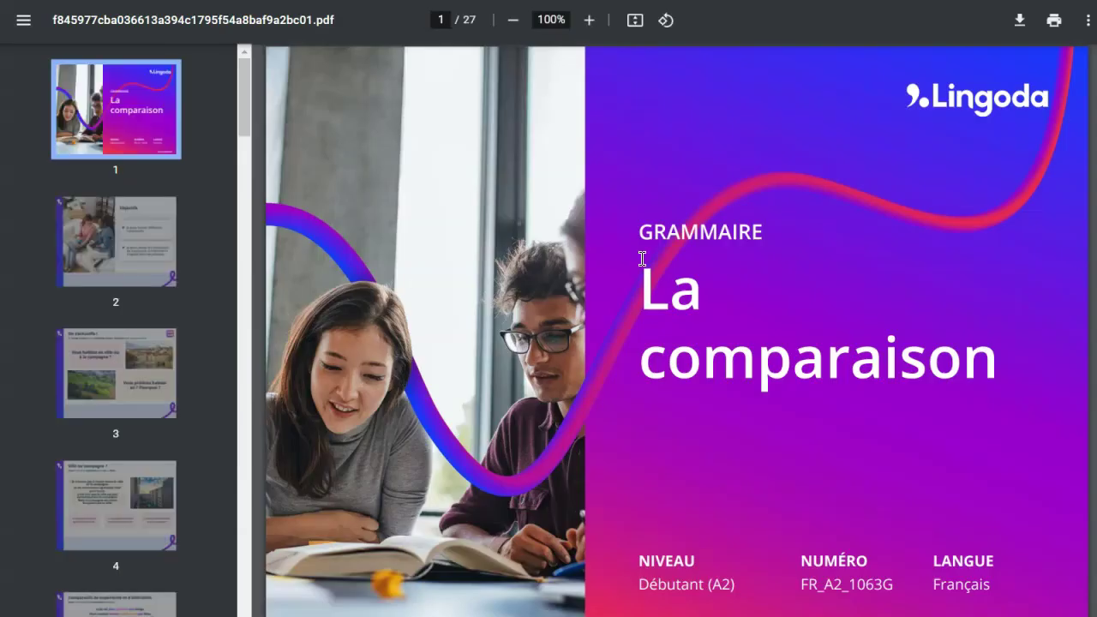
scroll(641, 259, "down", 10)
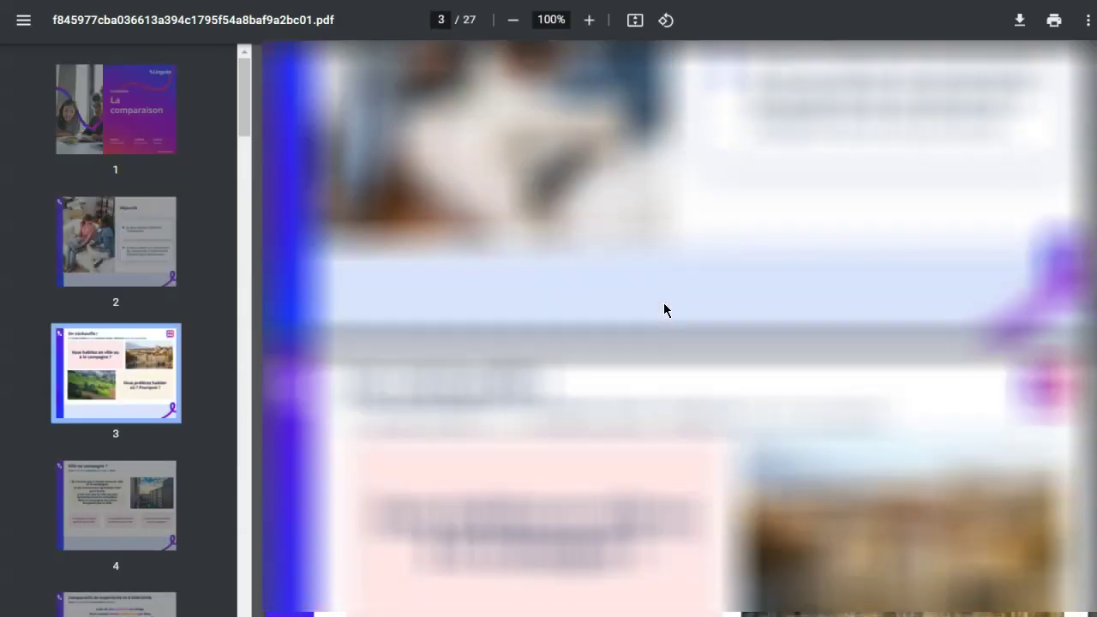
scroll(663, 302, "down", 6)
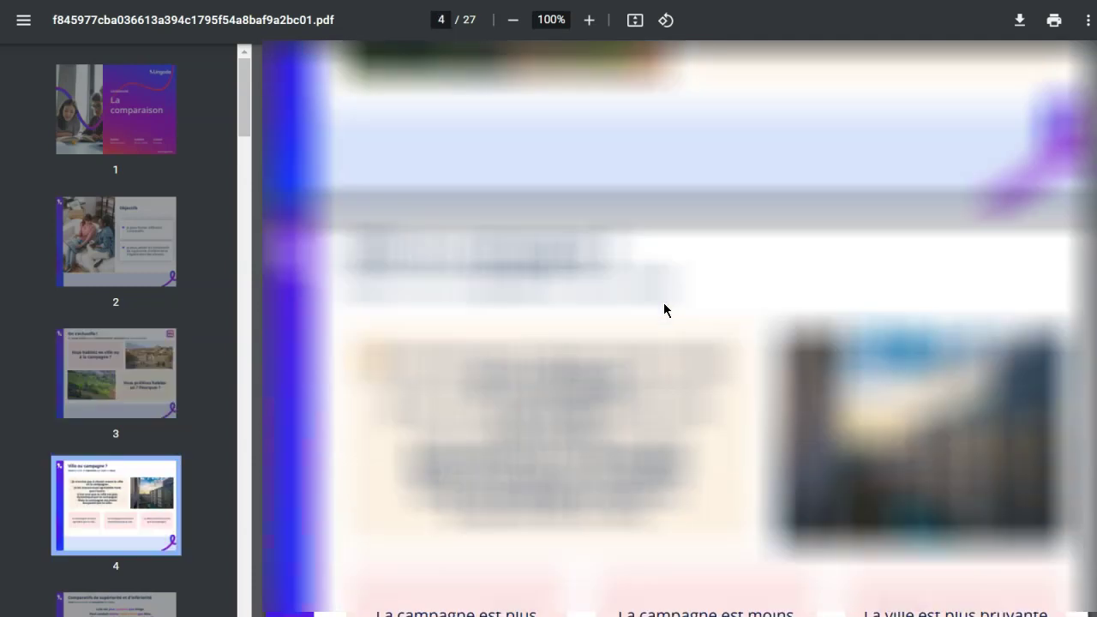
scroll(664, 308, "down", 2)
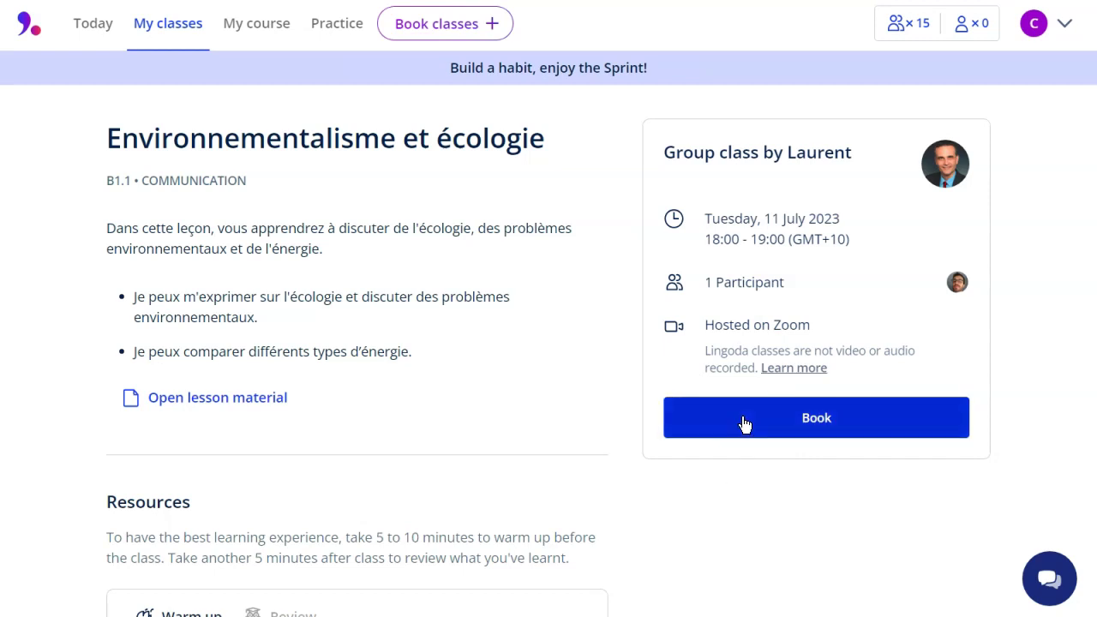
Step: Look further through the class page and the 11 July class list, down to the 20:00 and 21:00 classes
scroll(226, 275, "down", 3)
scroll(226, 274, "down", 9)
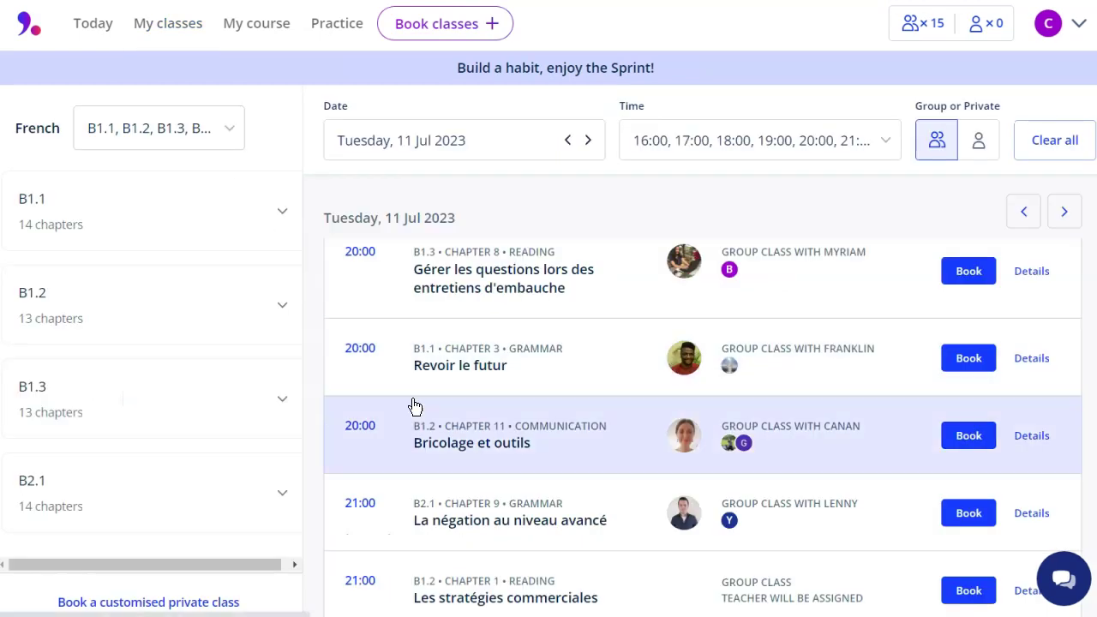
scroll(416, 408, "down", 1)
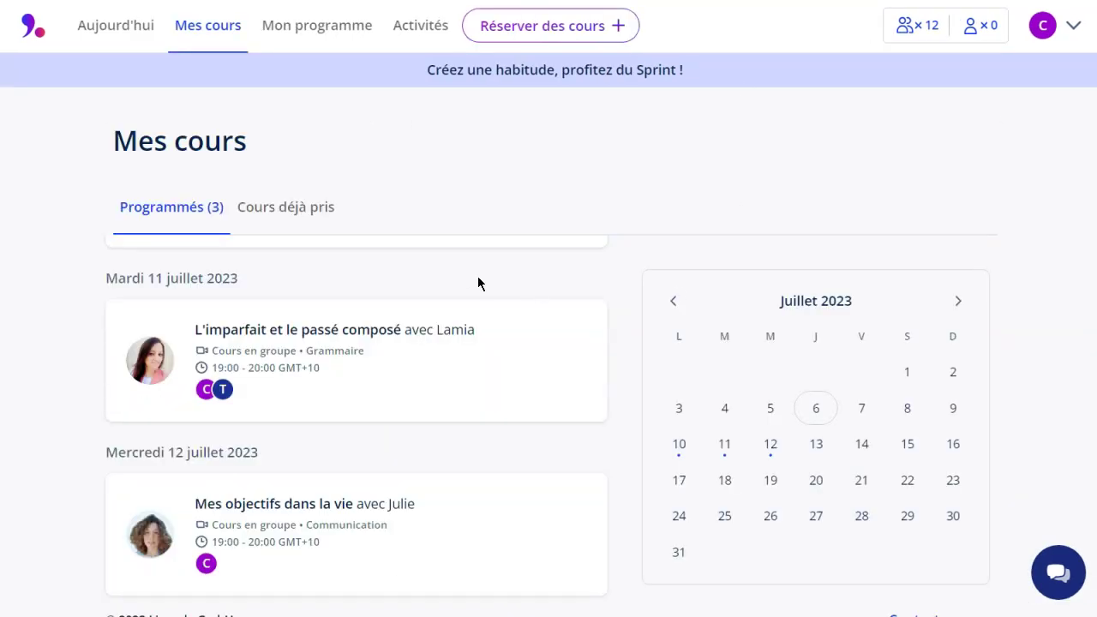
Step: View the teacher profile for the booked class "Mes objectifs dans la vie", check its upcoming classes, and return to Mes cours
scroll(478, 284, "down", 1)
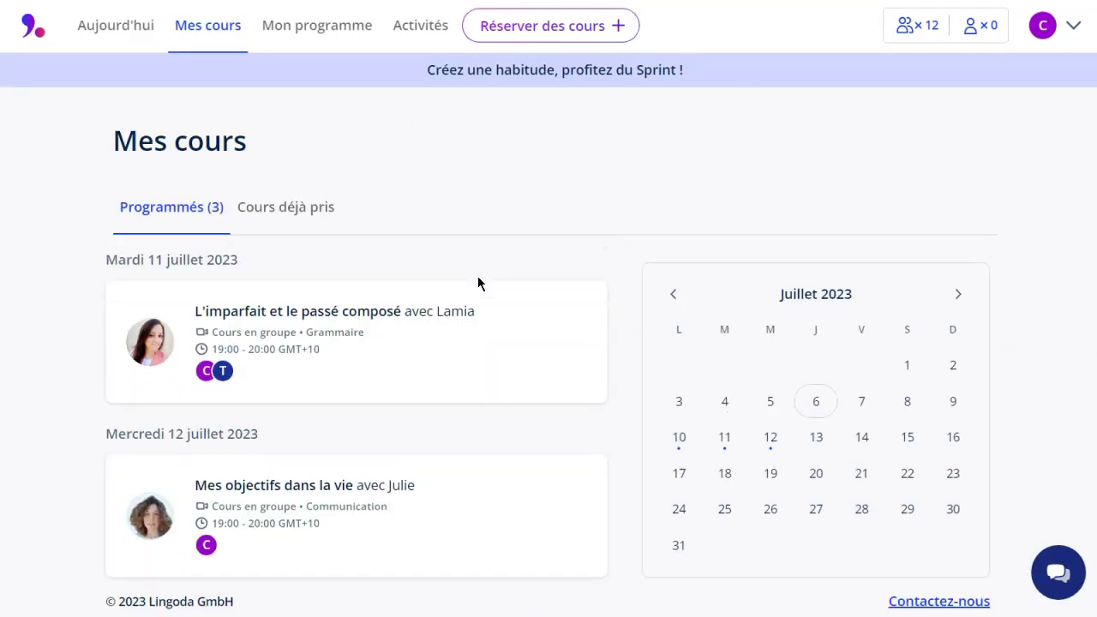
left_click(155, 514)
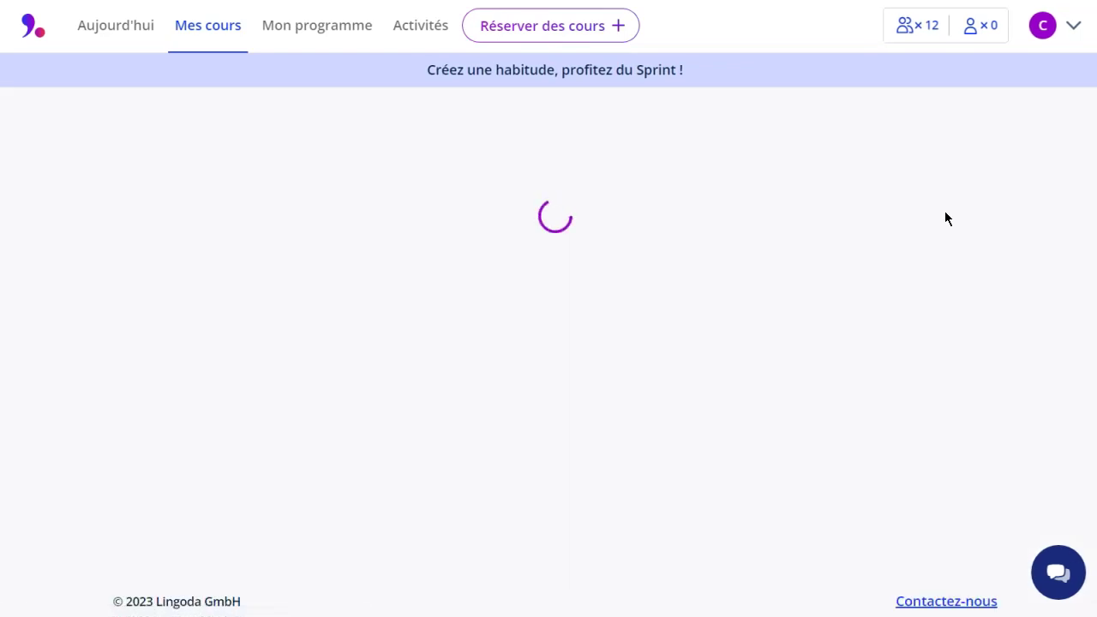
scroll(410, 203, "down", 3)
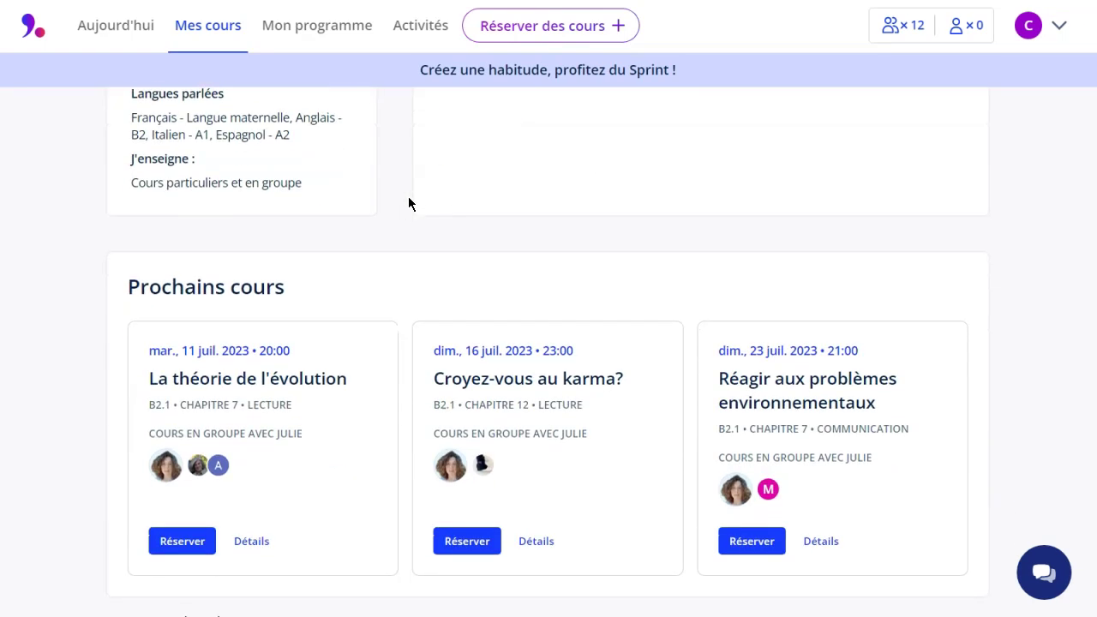
triple_click(268, 268)
left_click(329, 272)
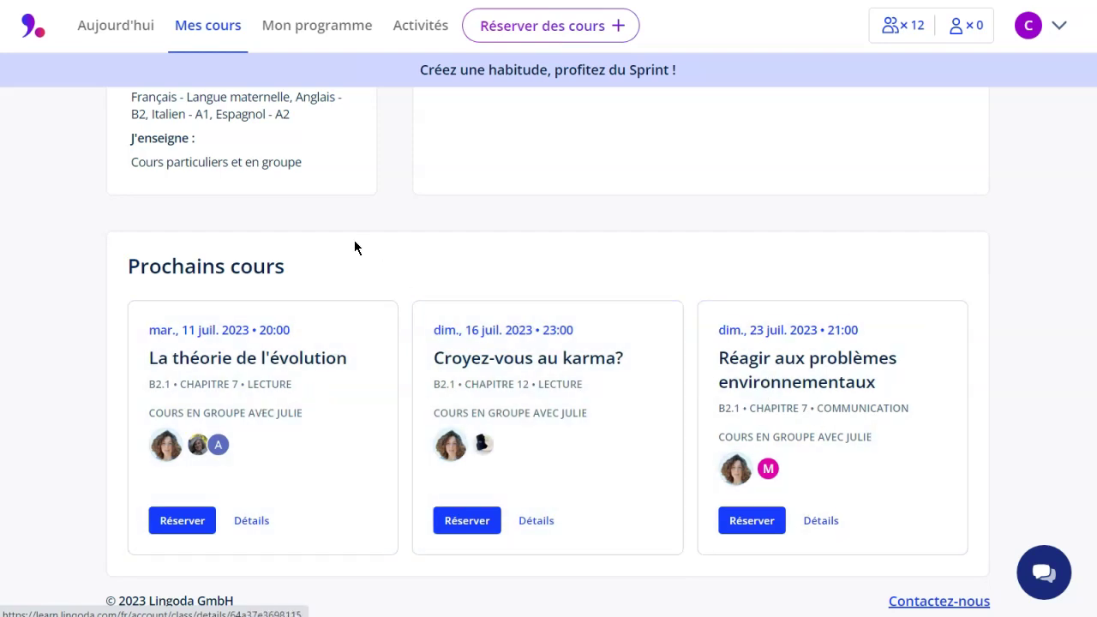
key("alt+Left")
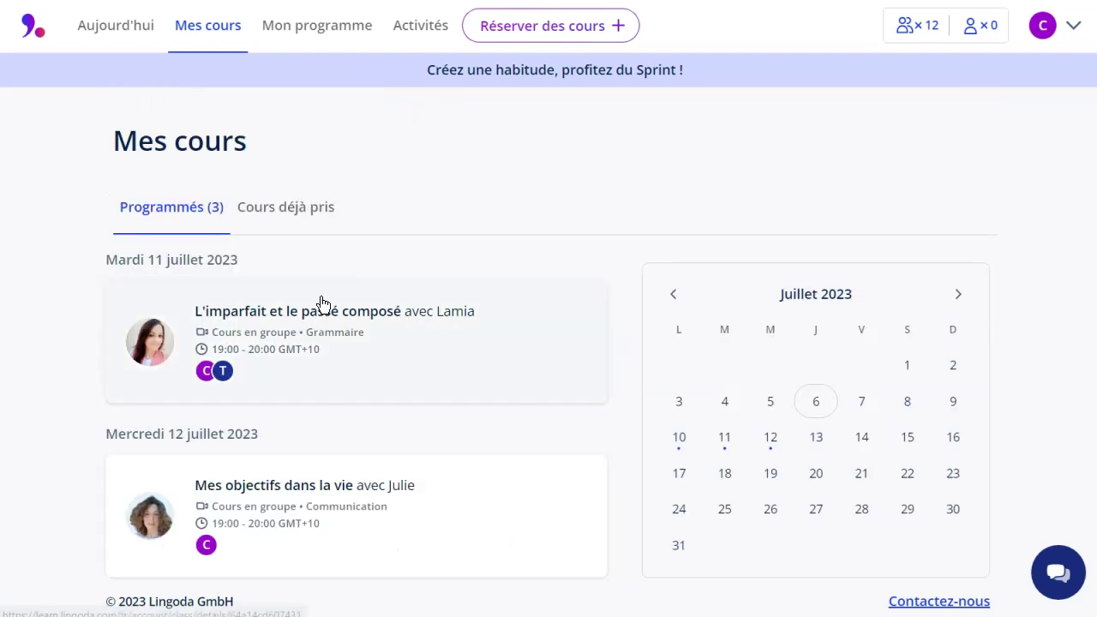
Step: View the teacher profile for the booked class "L'imparfait et le passé composé" and check its Prochains cours section, highlighting "niveau"
left_click(245, 303)
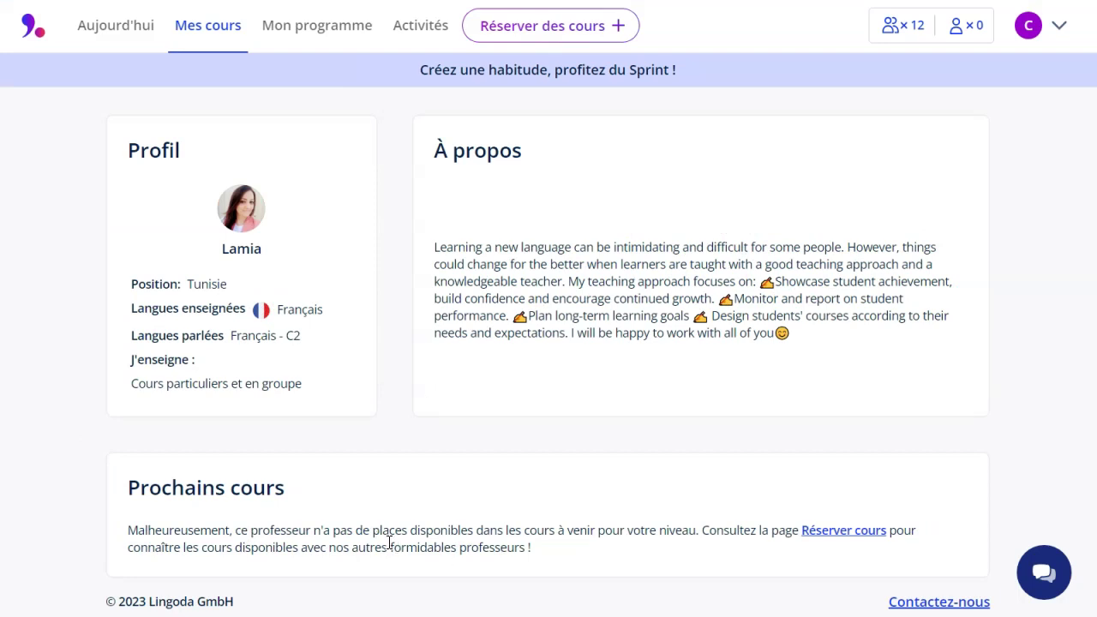
double_click(677, 531)
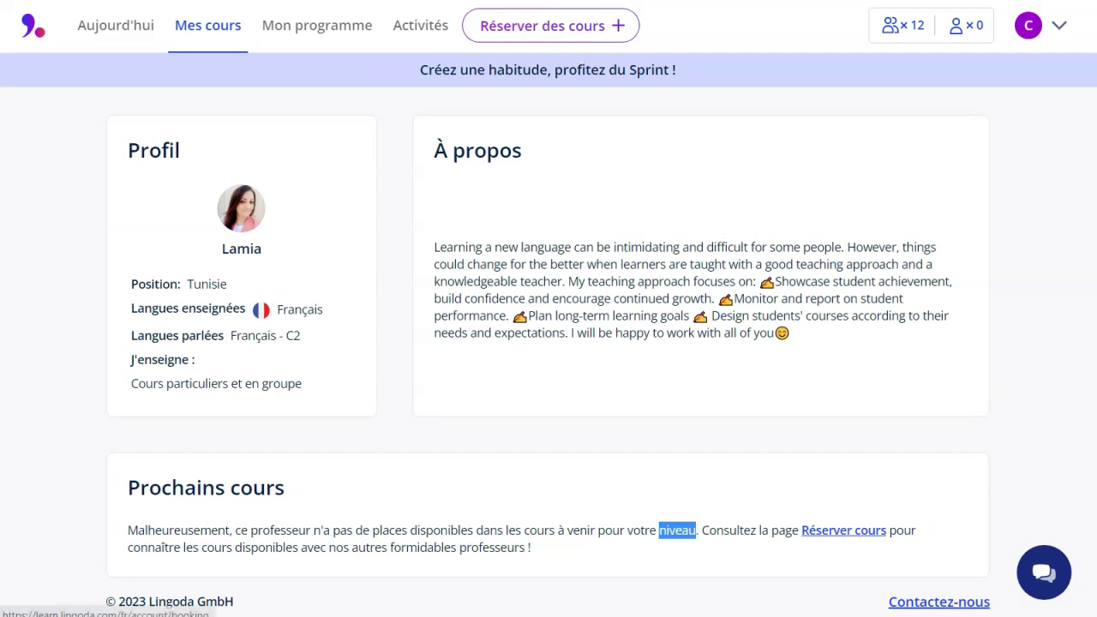
scroll(507, 243, "down", 3)
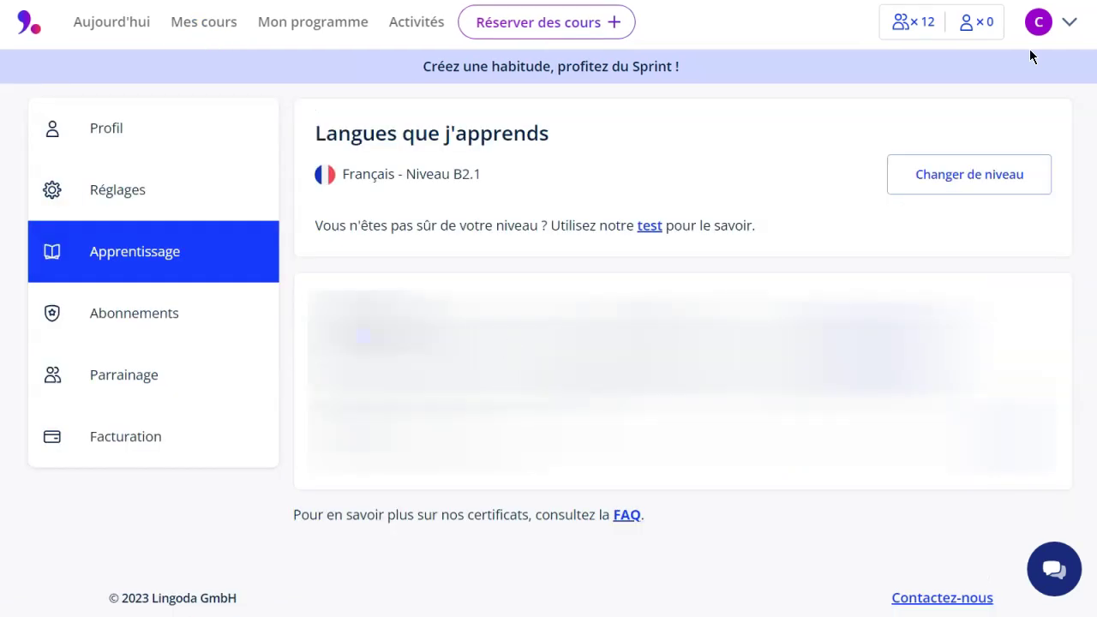
Step: Show where the profile menu is and check the current French level in the Apprentissage settings
left_click(1067, 29)
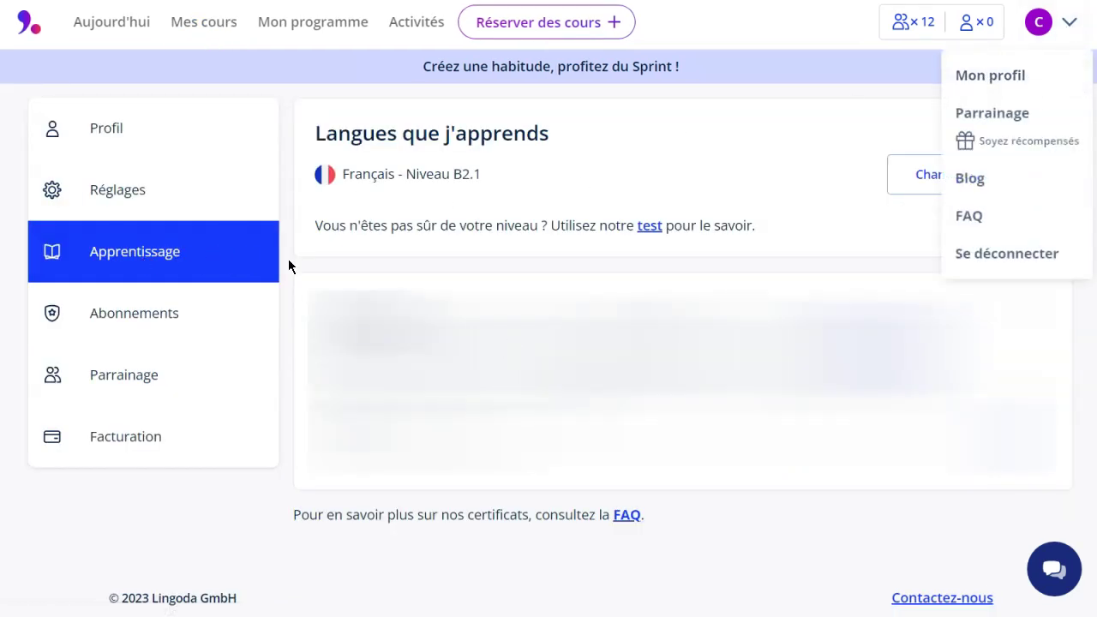
left_click(328, 262)
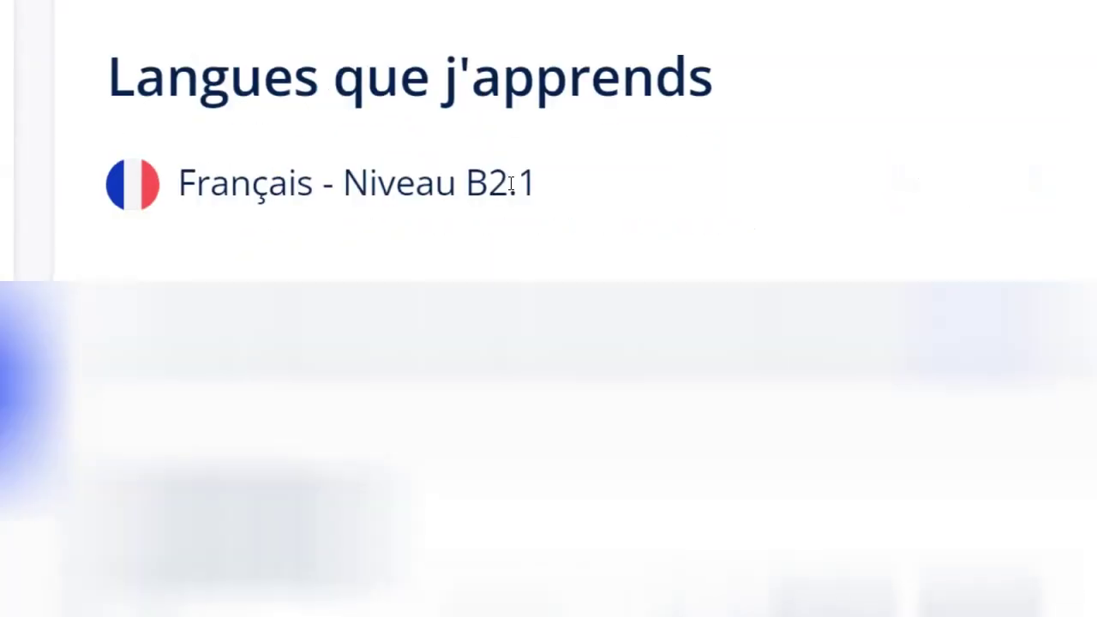
double_click(469, 174)
left_click(486, 179)
left_click_drag(549, 200, 467, 187)
left_click(471, 186)
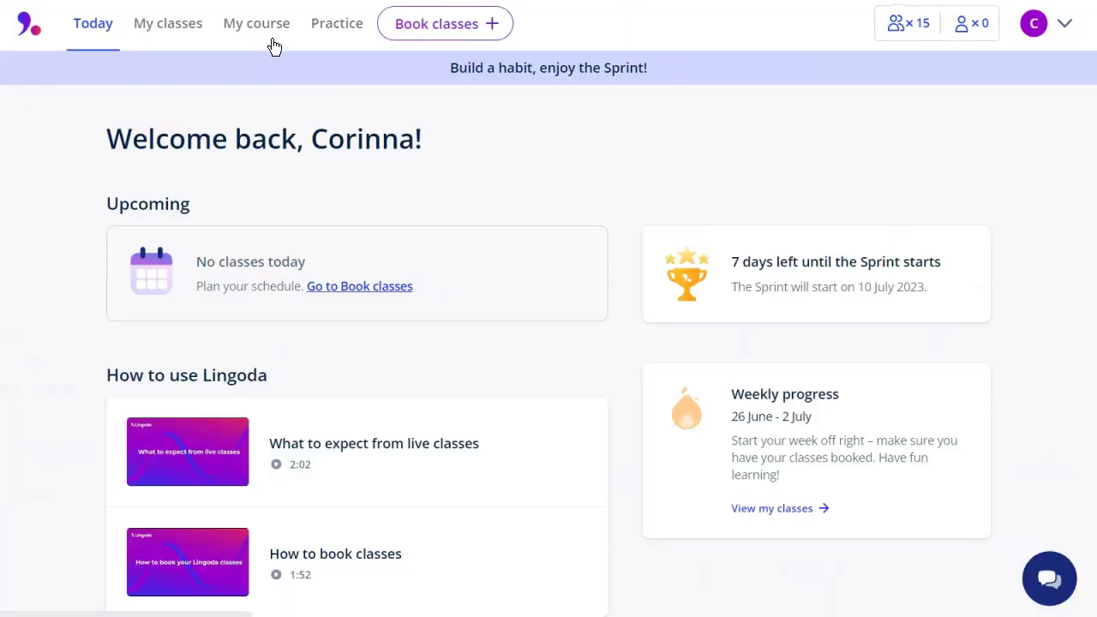
Step: Open the My course overview, look at the B2.1 chapters, and step back two levels
left_click(252, 29)
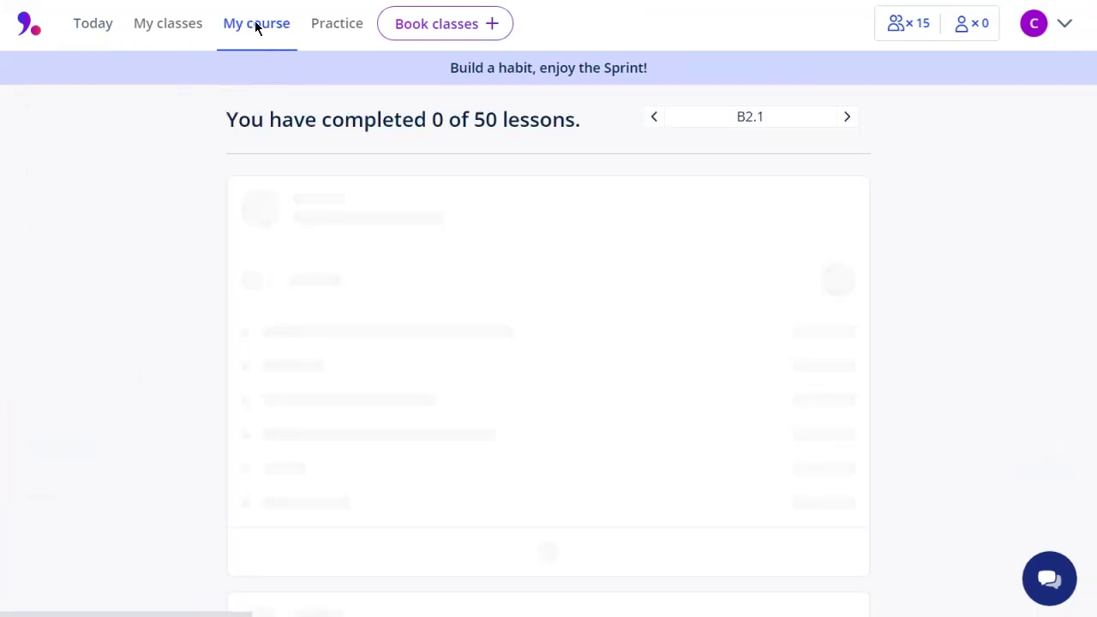
scroll(180, 129, "down", 1)
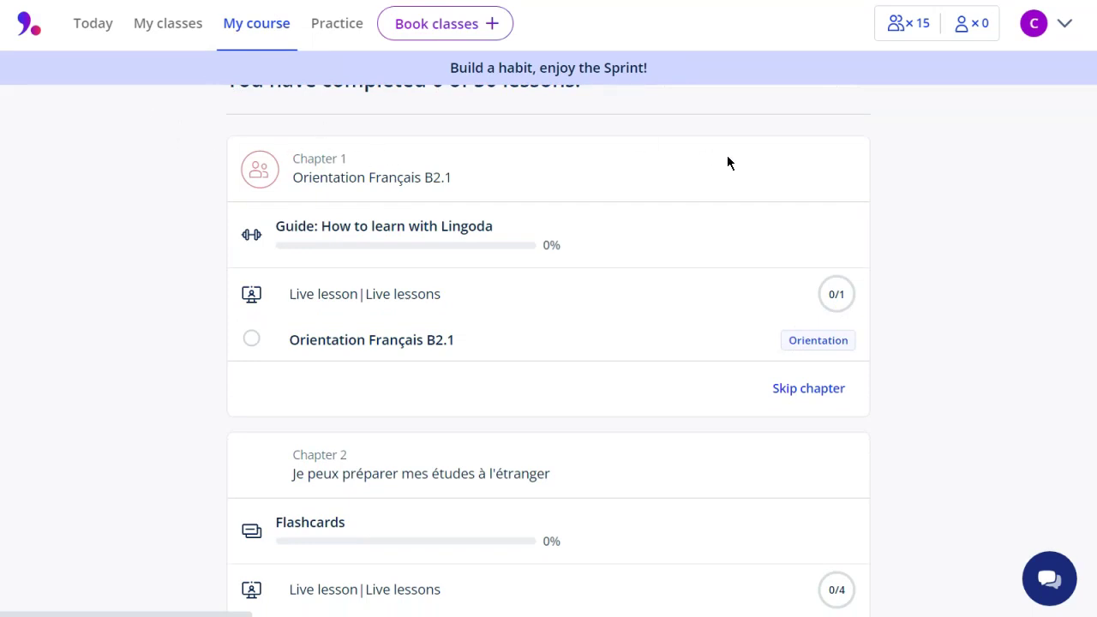
scroll(350, 31, "up", 1)
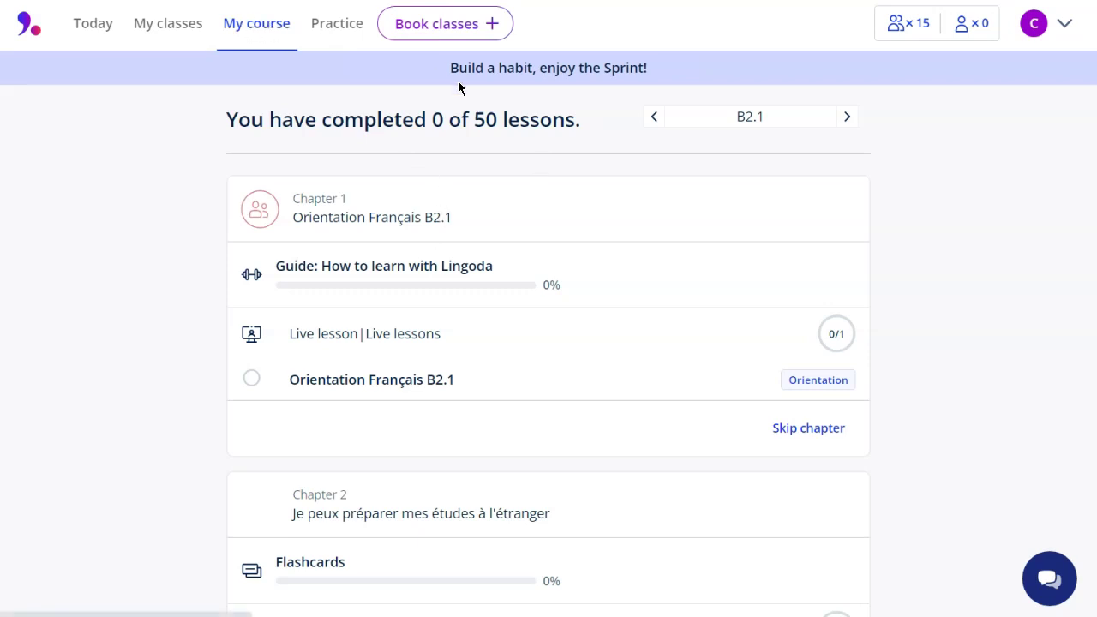
left_click(656, 118)
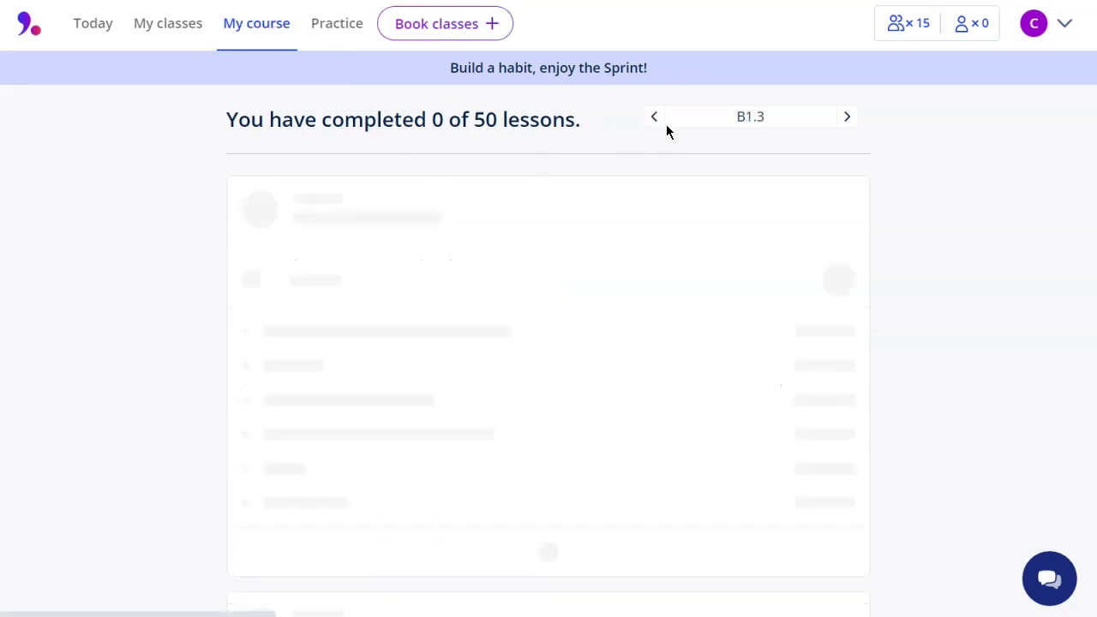
left_click(656, 120)
Step: Browse the level's chapters and open Chapter 1's grammar lesson on expressing cause and purpose to view its available group classes
scroll(208, 159, "down", 10)
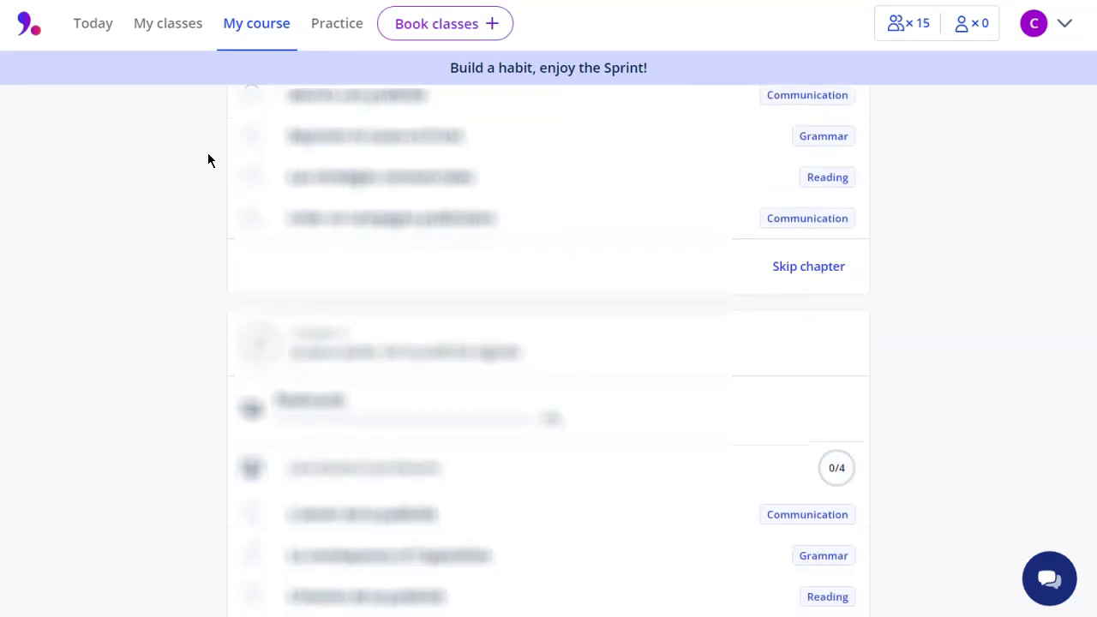
scroll(209, 159, "down", 15)
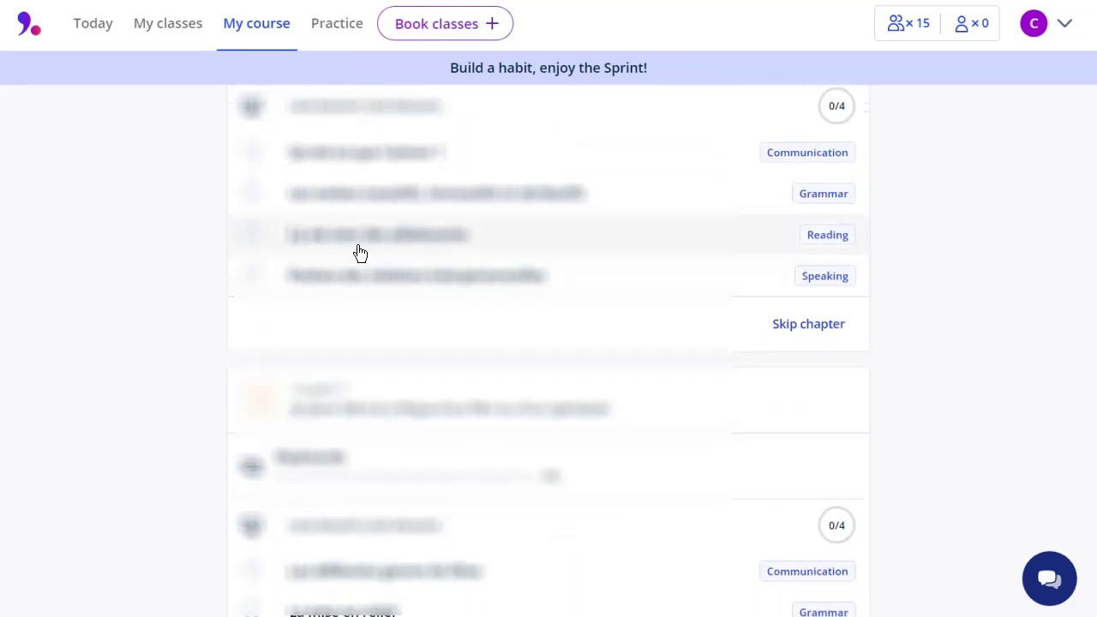
scroll(357, 250, "up", 20)
scroll(342, 372, "down", 2)
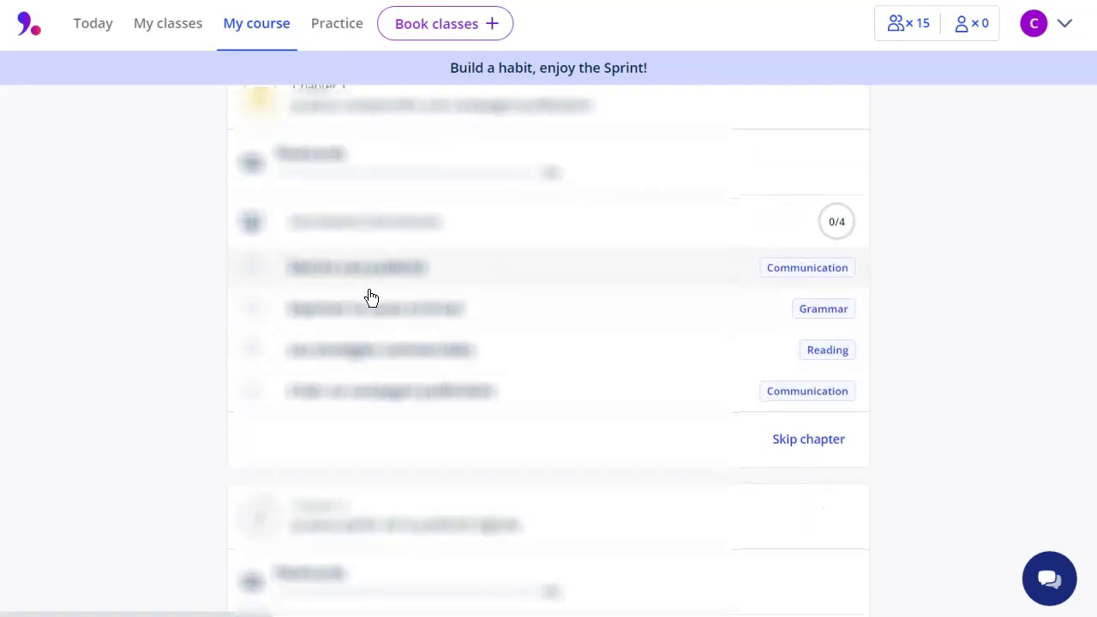
left_click(353, 262)
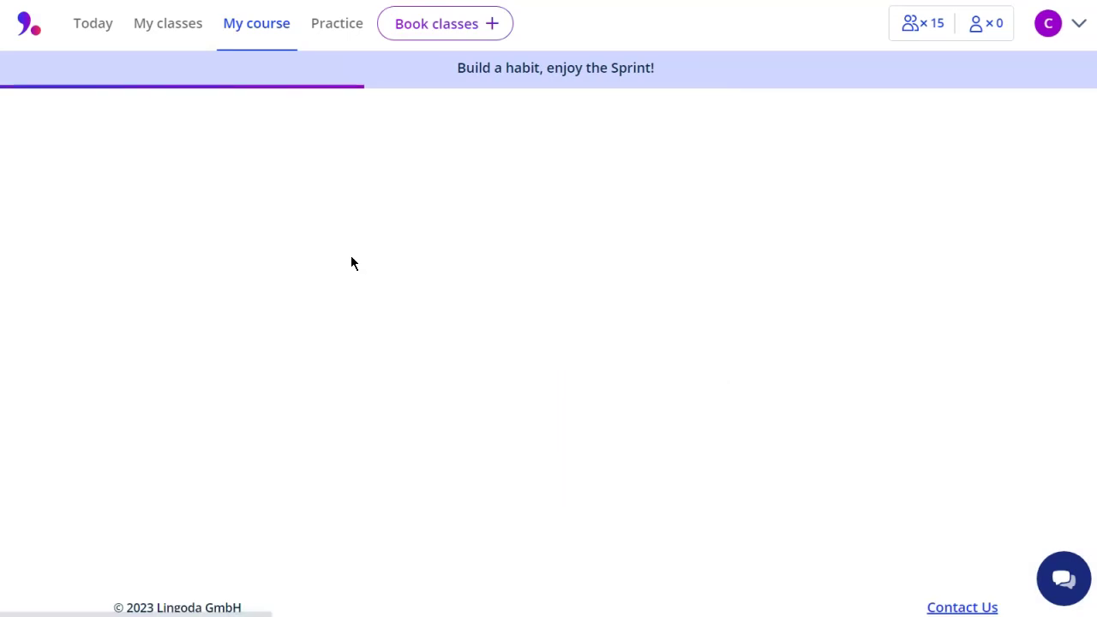
scroll(463, 238, "down", 1)
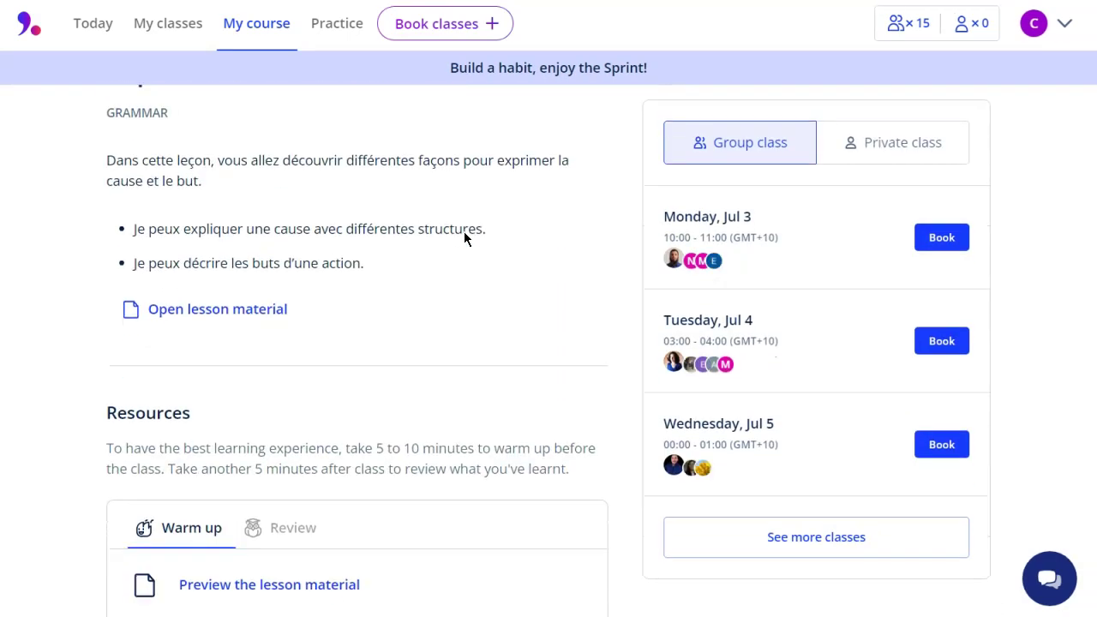
Step: Open the available group classes for "Exprimer la cause et le but" and examine the date calendar and the class times
scroll(488, 222, "up", 1)
left_click(783, 247)
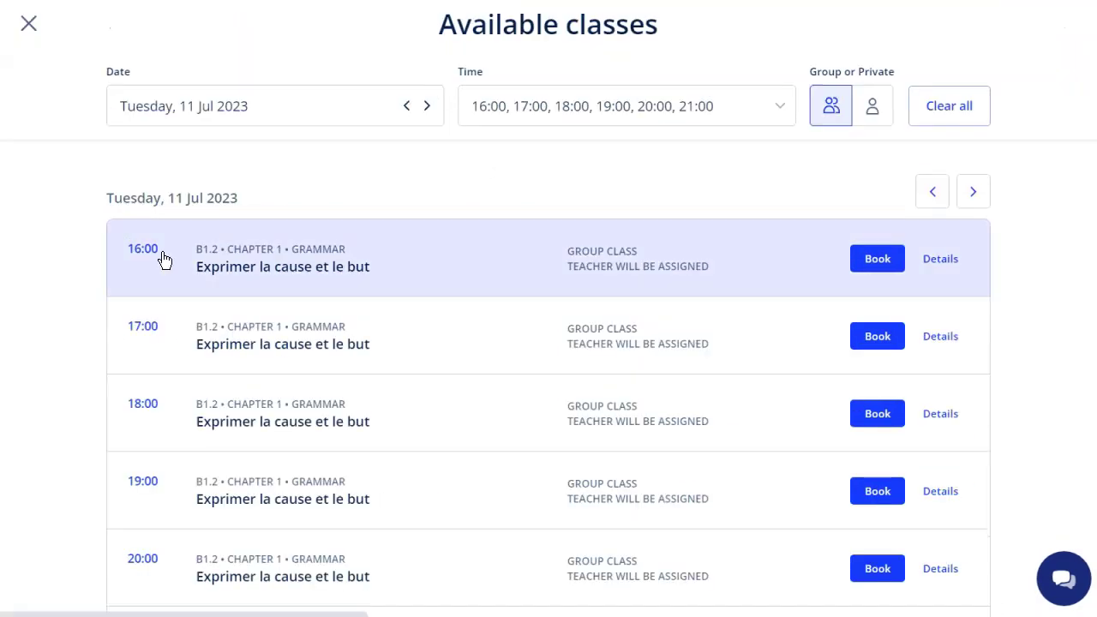
left_click(307, 104)
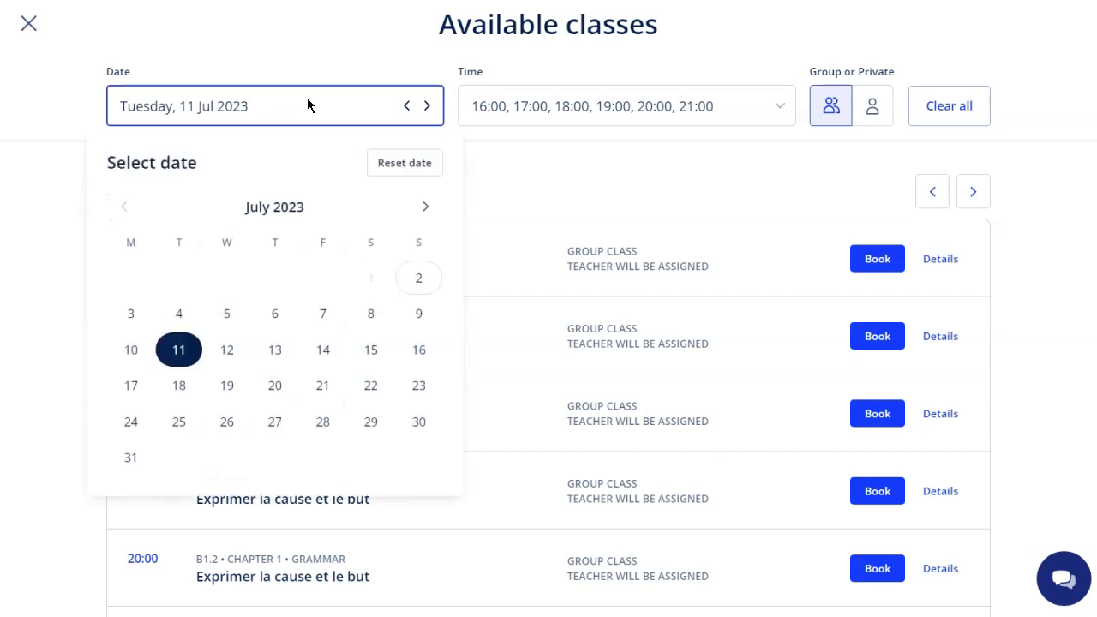
left_click(590, 81)
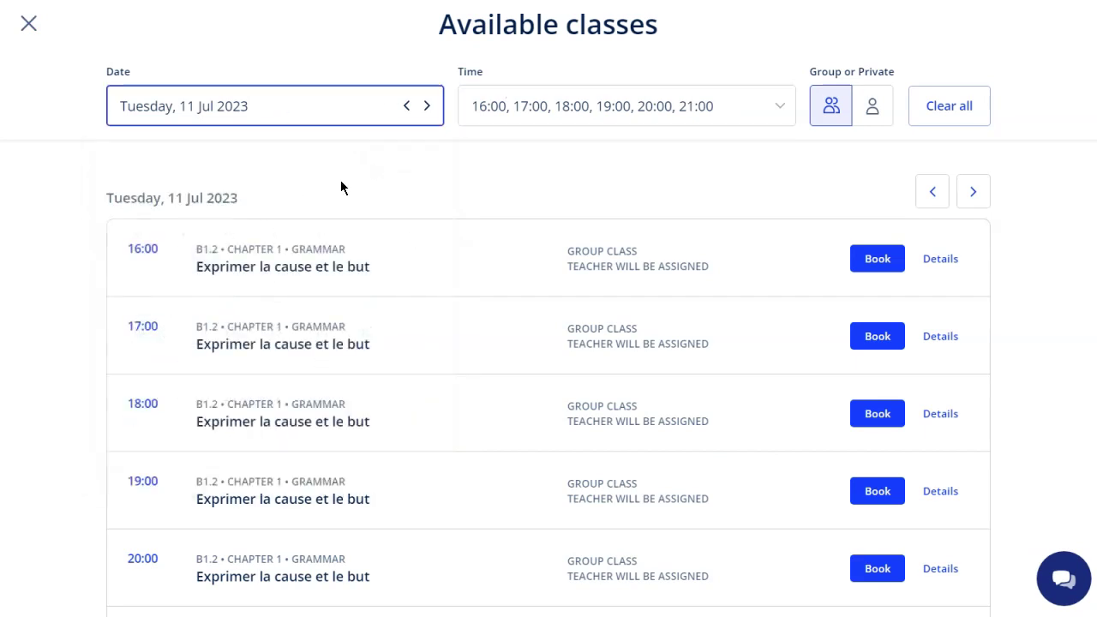
scroll(340, 183, "down", 1)
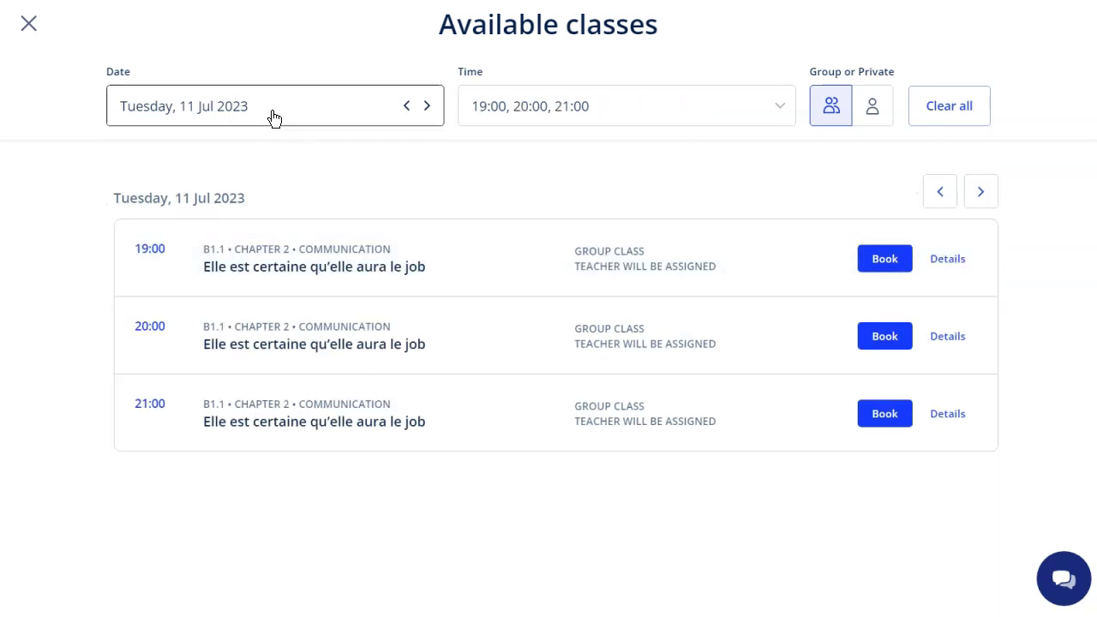
Step: Set the date filter for "Elle est certaine qu'elle aura le job" to Monday, 10 July 2023 and browse the suggested classes
left_click(272, 111)
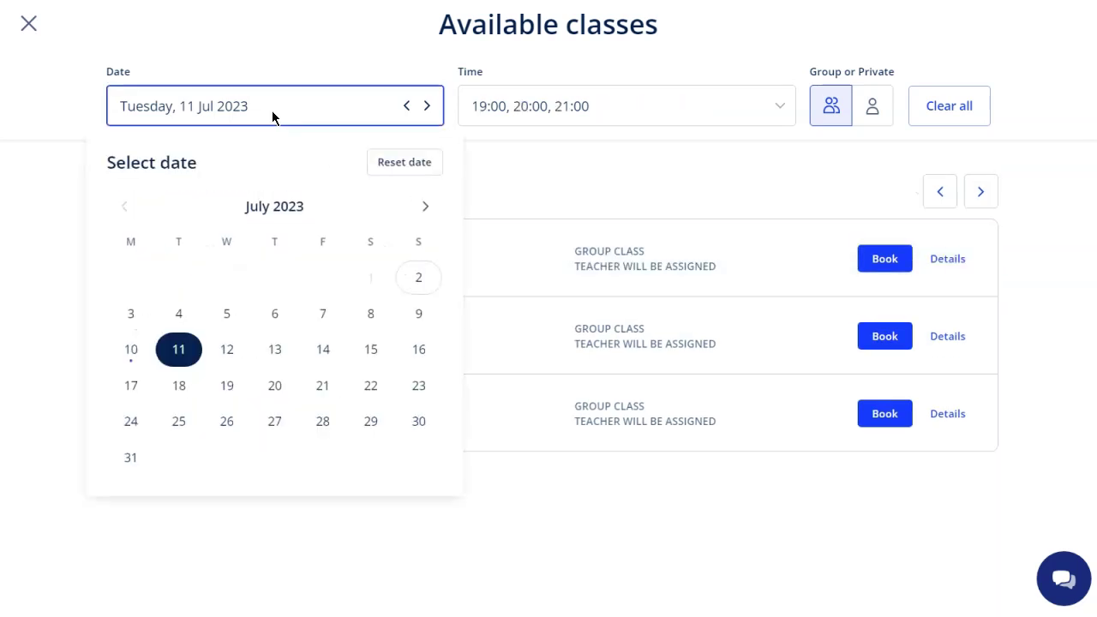
left_click(133, 360)
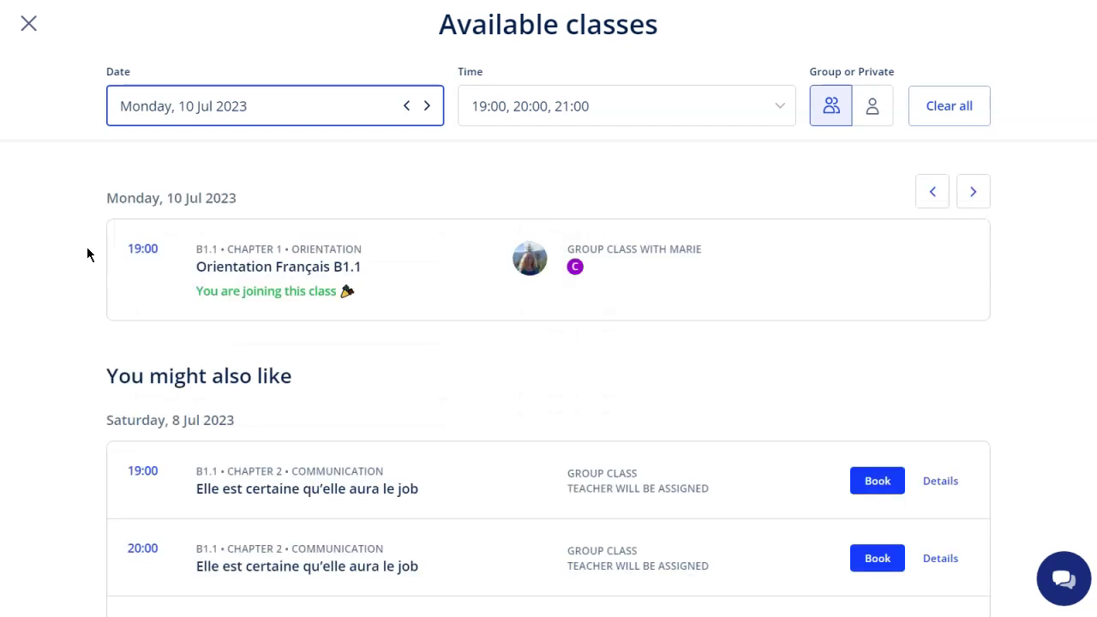
scroll(119, 351, "down", 1)
scroll(118, 347, "up", 1)
scroll(64, 272, "down", 2)
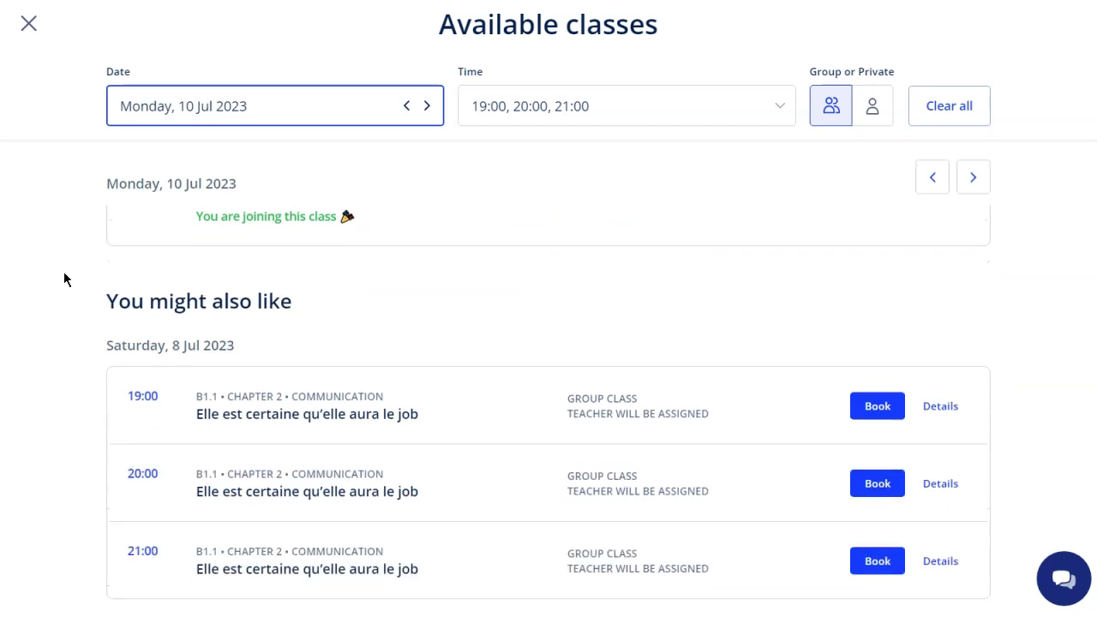
scroll(64, 279, "down", 1)
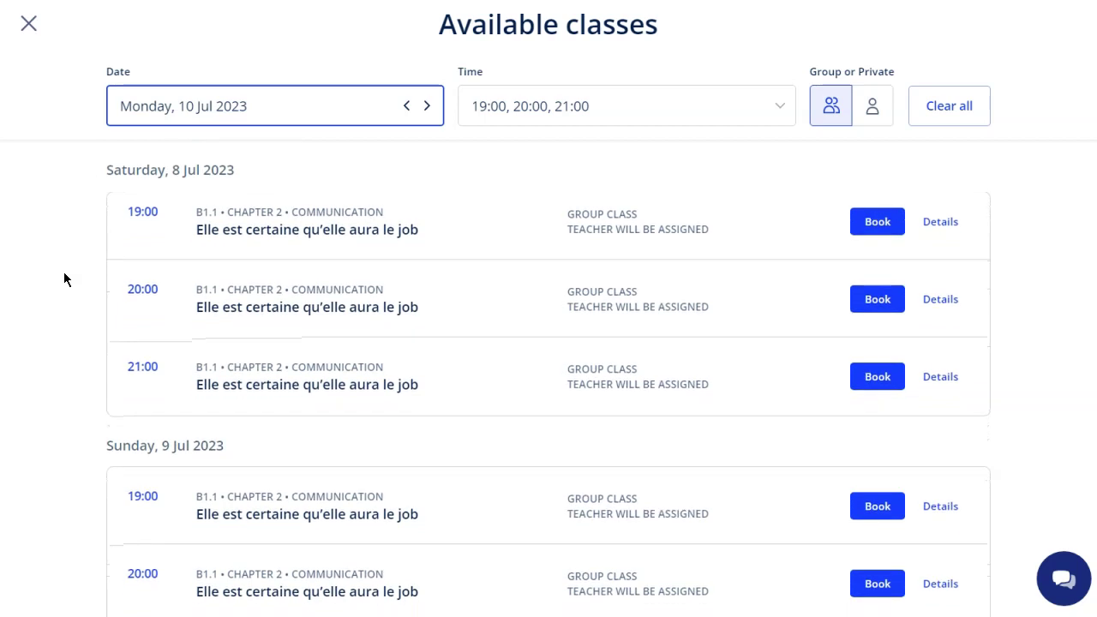
scroll(63, 271, "down", 1)
scroll(63, 272, "up", 3)
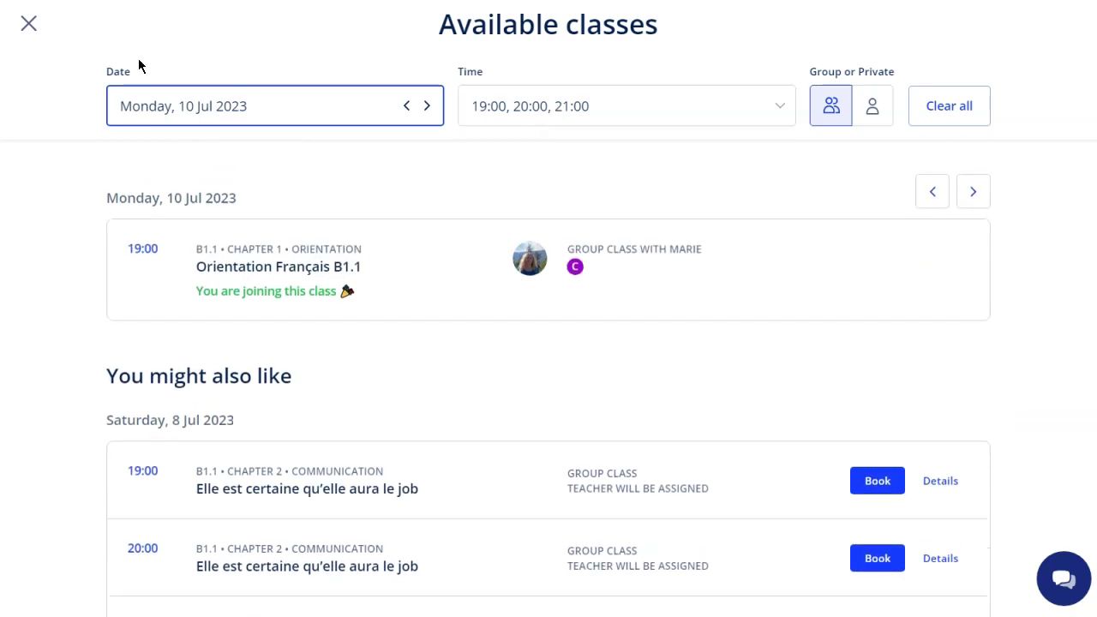
left_click(33, 32)
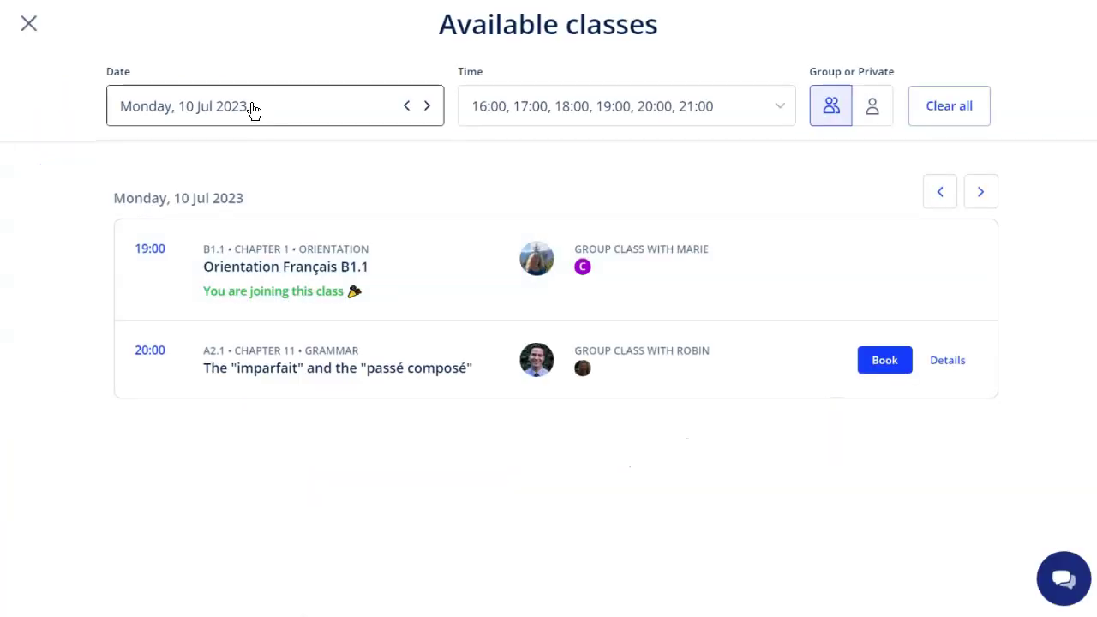
Step: Check A2.1 "imparfait" and "passé composé" classes on 11 July and 4 July 2023, leaving the date filter on Tuesday, 11 July
left_click(216, 117)
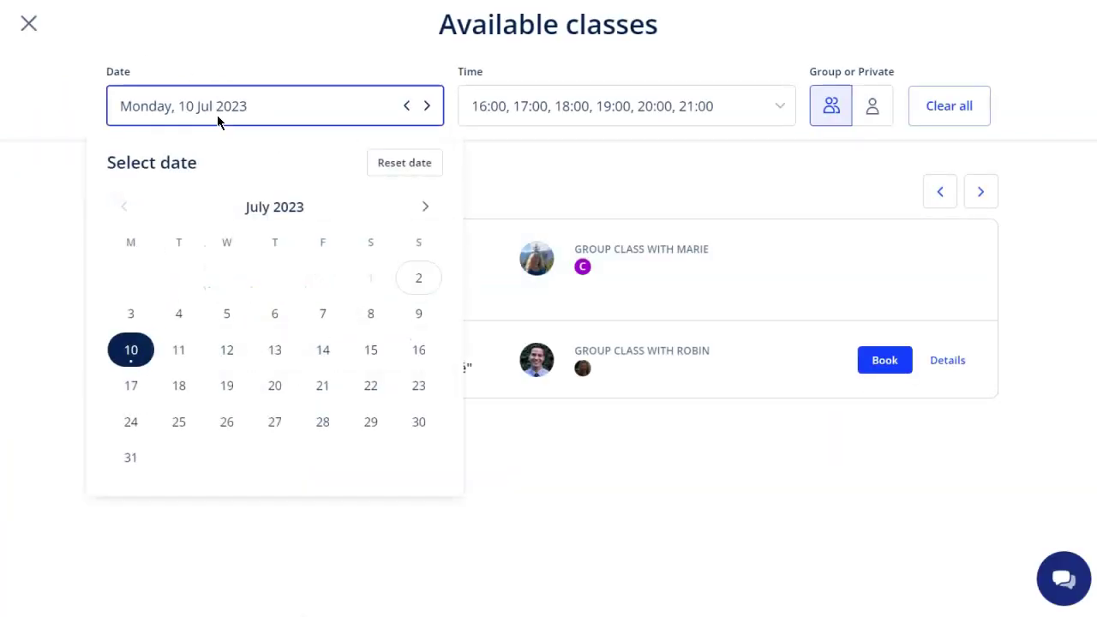
left_click(171, 351)
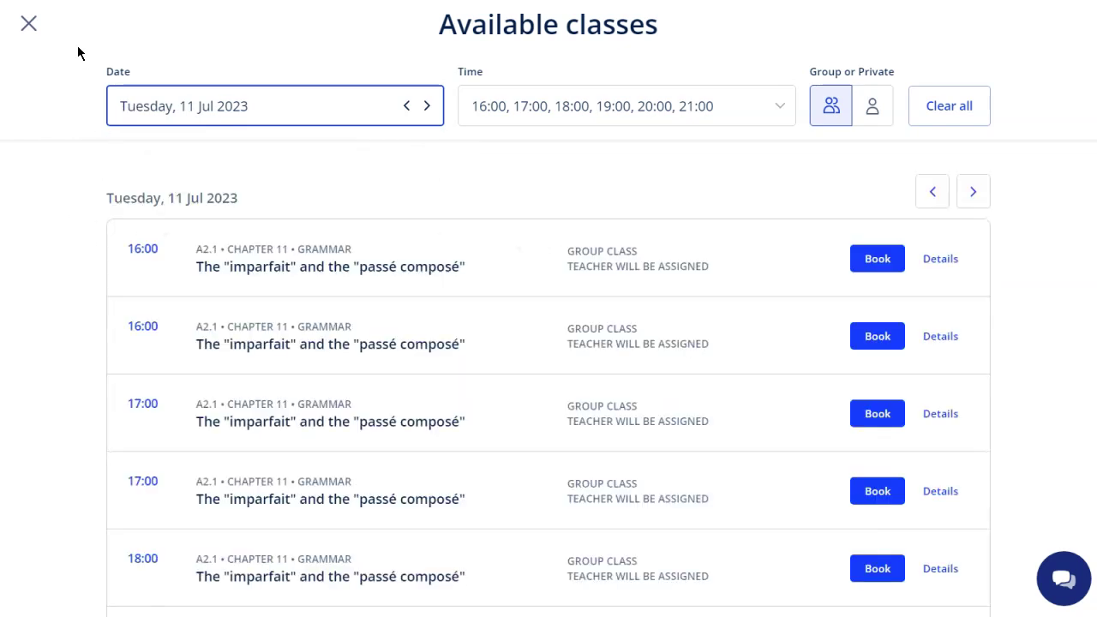
left_click(225, 110)
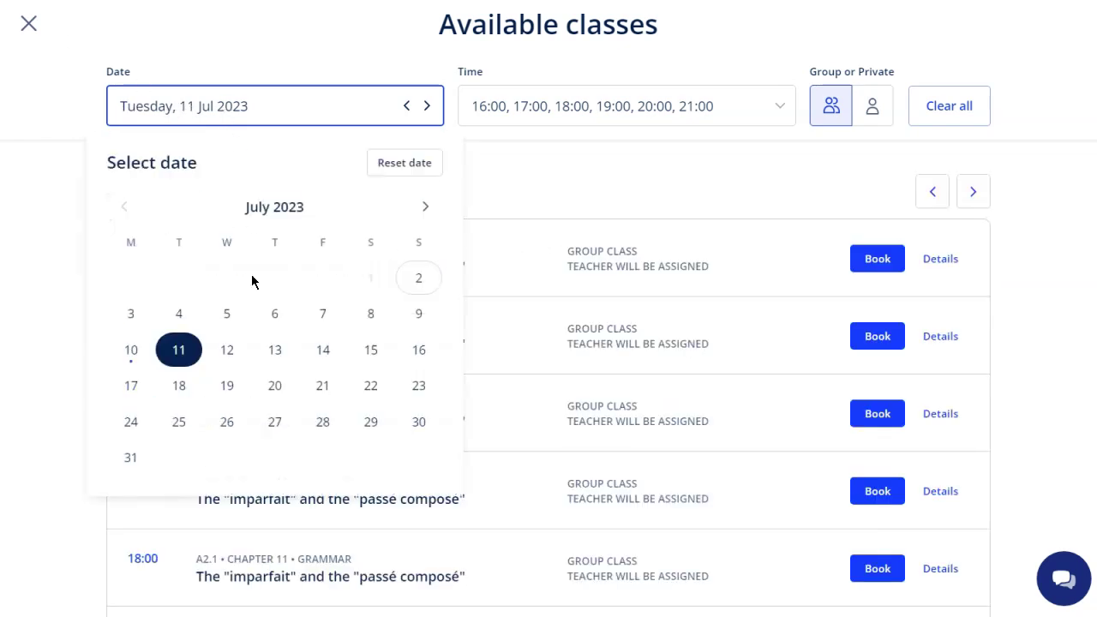
left_click(180, 317)
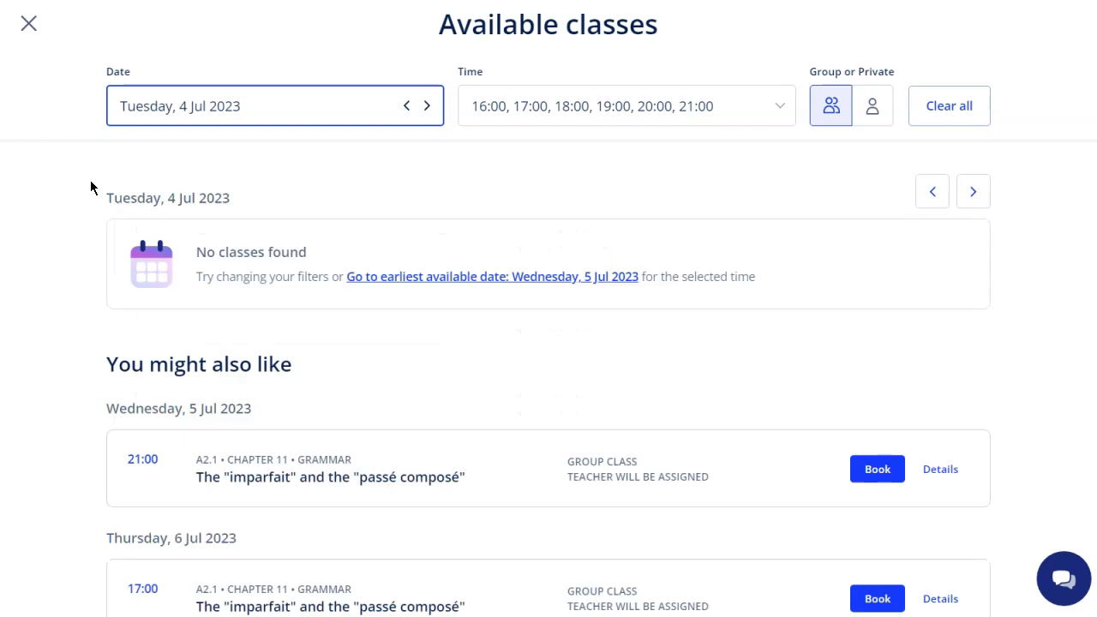
scroll(91, 186, "down", 1)
scroll(183, 289, "down", 3)
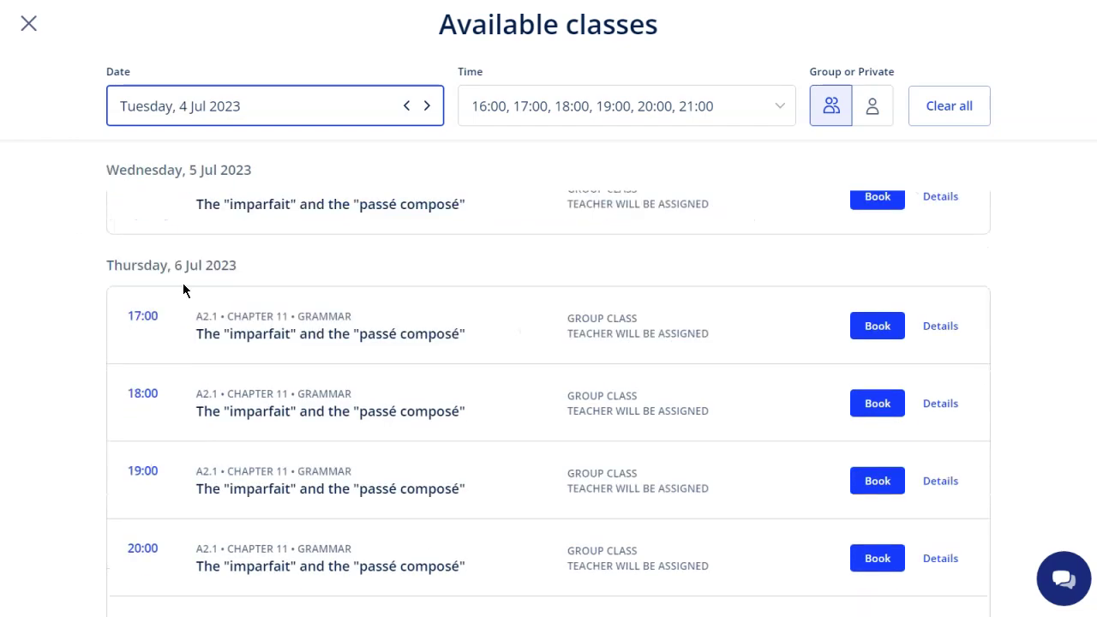
scroll(103, 347, "up", 4)
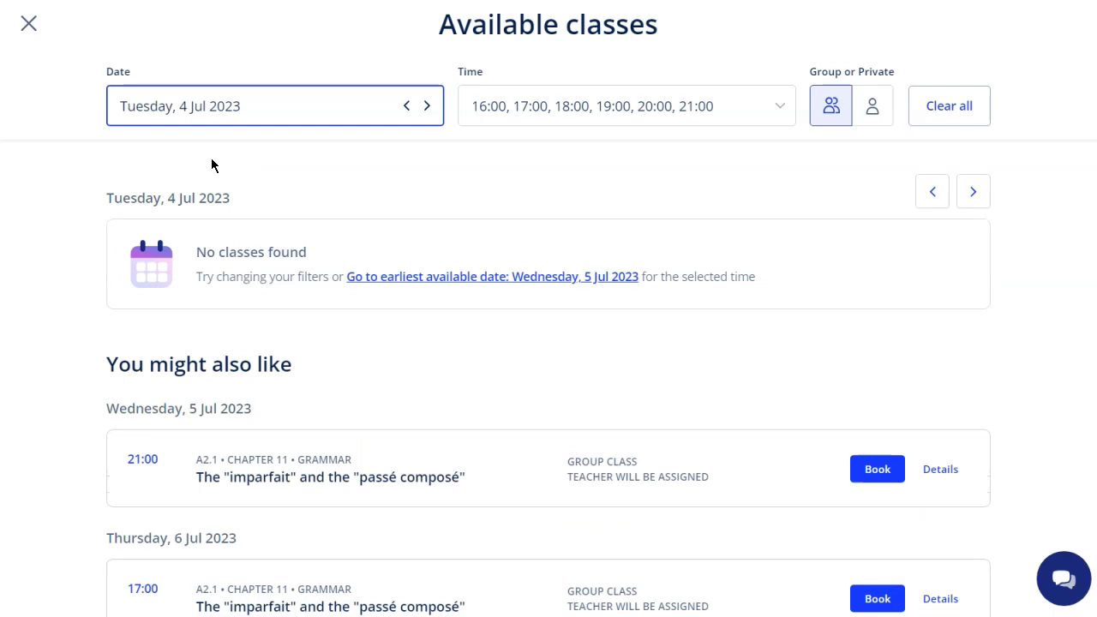
left_click(220, 110)
left_click(173, 349)
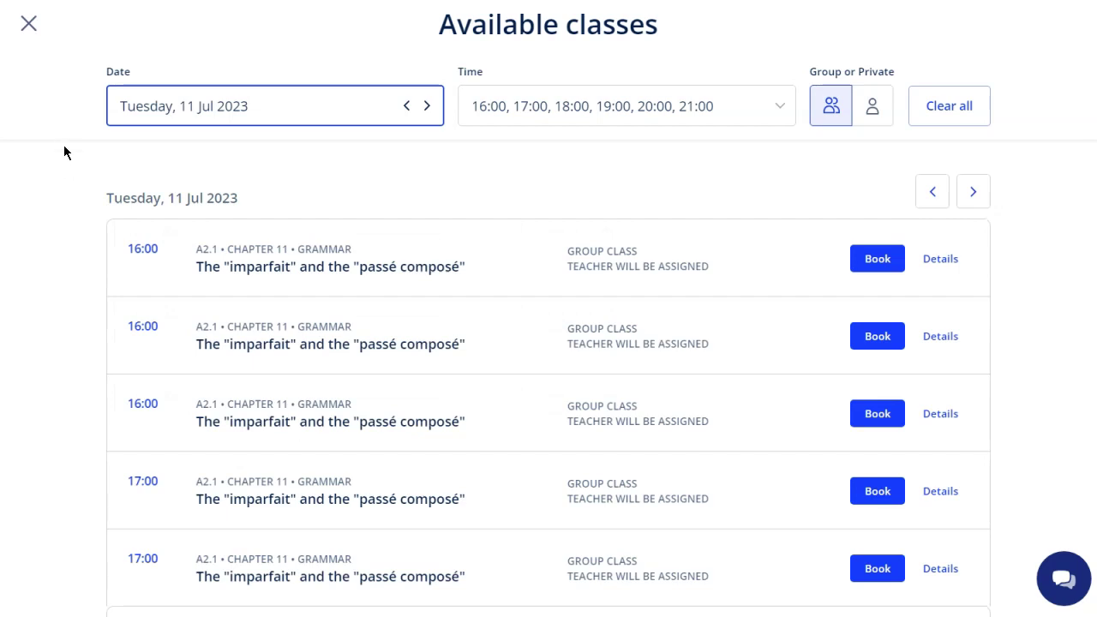
Step: Remove 16:00 and 17:00 from the time filter, and book the 19:00 group class on 11 July 2023
left_click(545, 104)
left_click(718, 374)
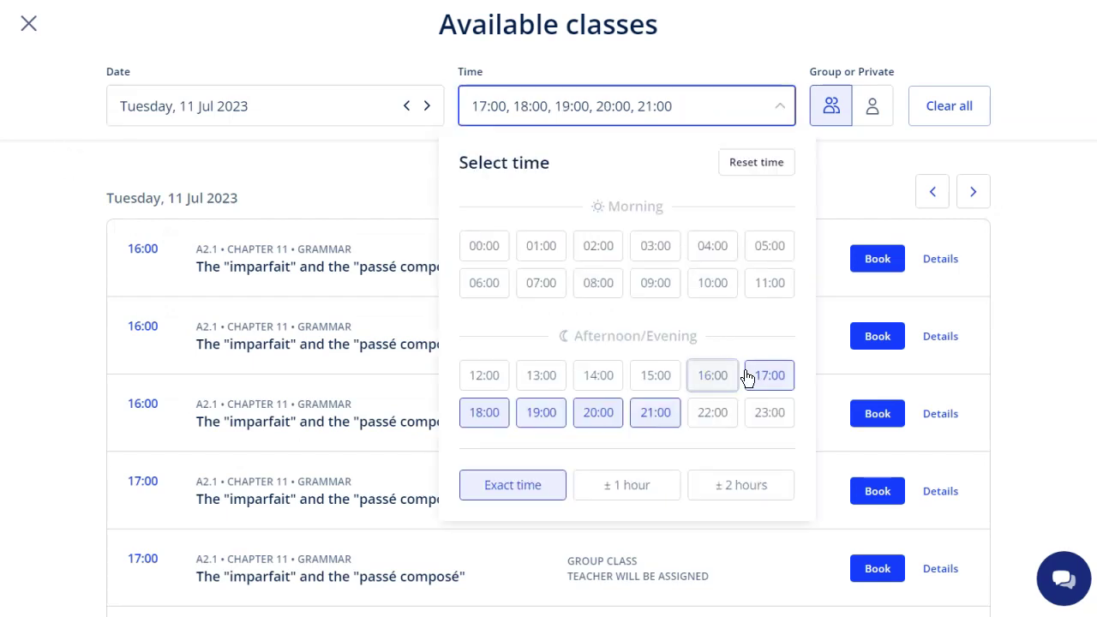
left_click(760, 378)
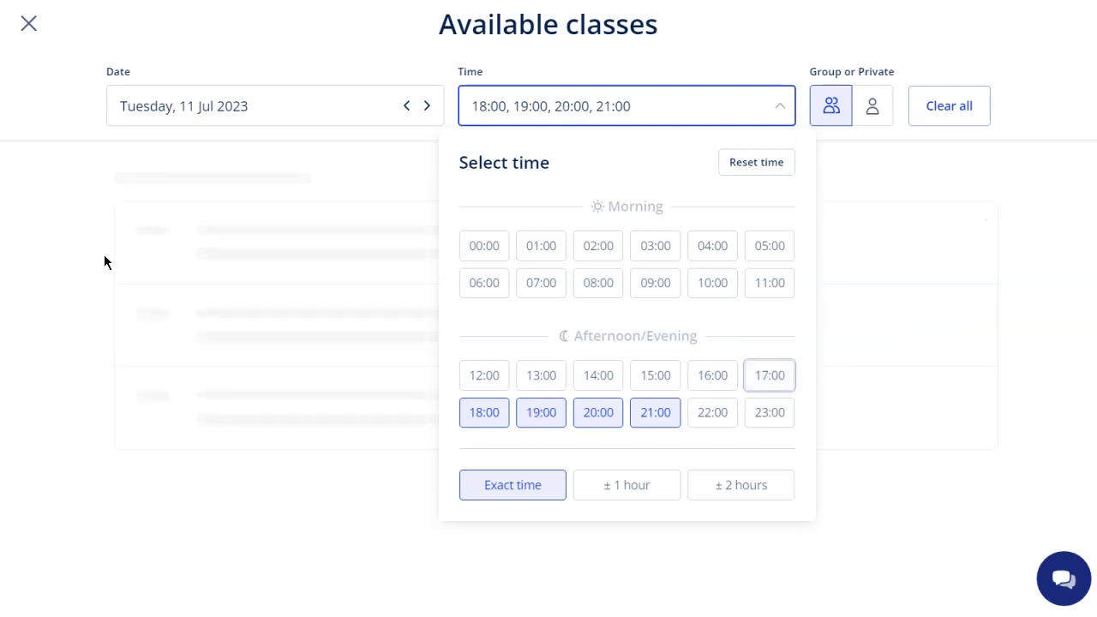
left_click(53, 169)
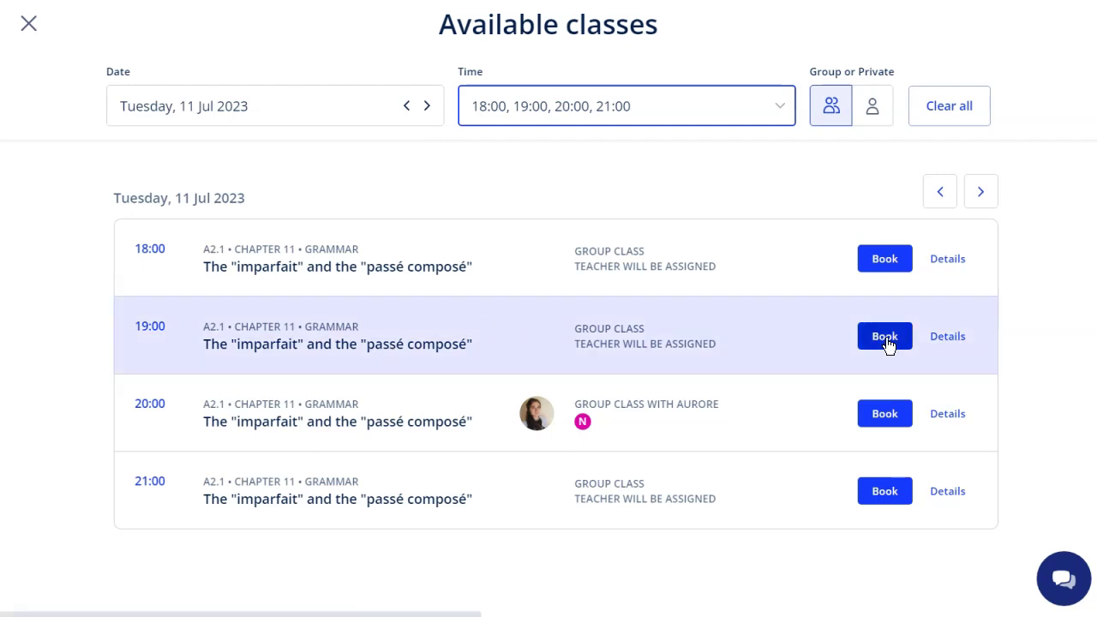
left_click(885, 337)
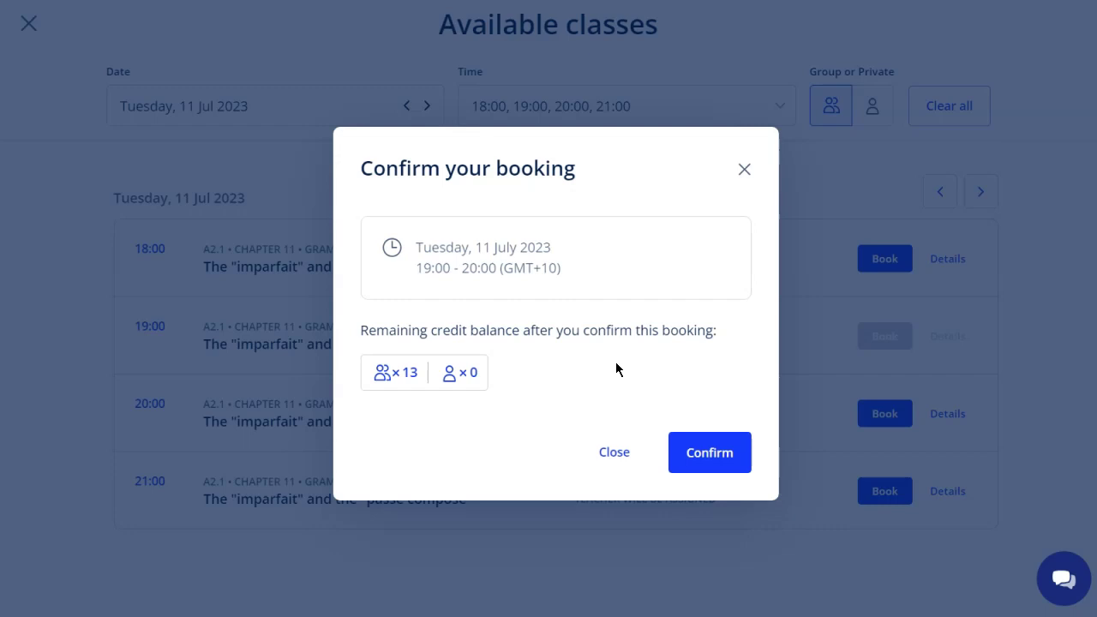
left_click(704, 454)
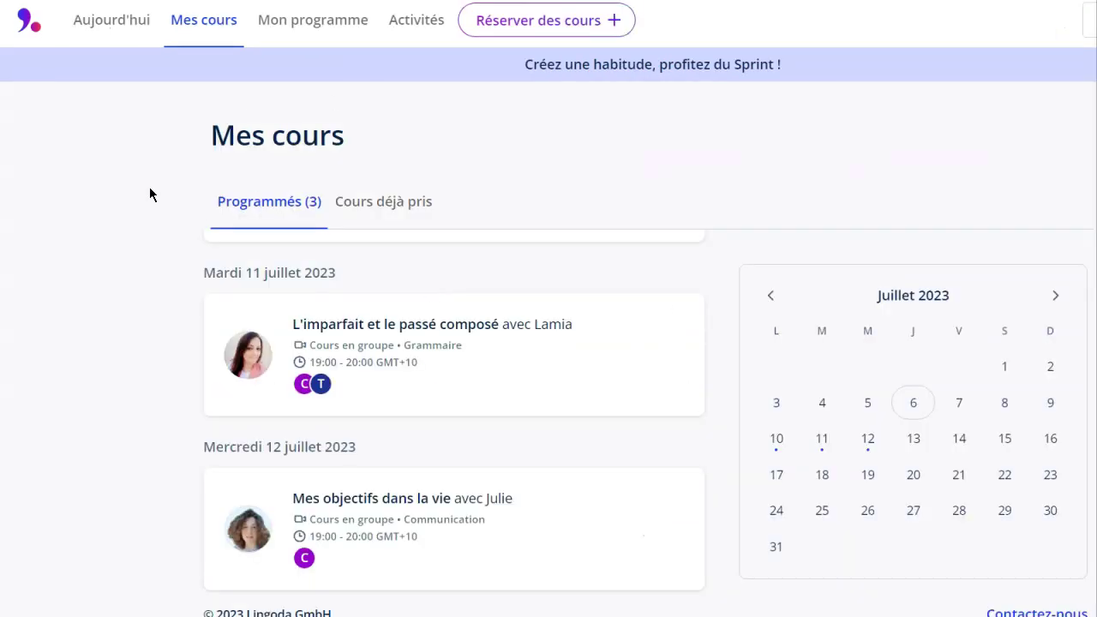
Step: Review the scheduled classes and marked calendar dates in Mes cours, look at Cours déjà pris, and return to Programmés
scroll(354, 335, "up", 3)
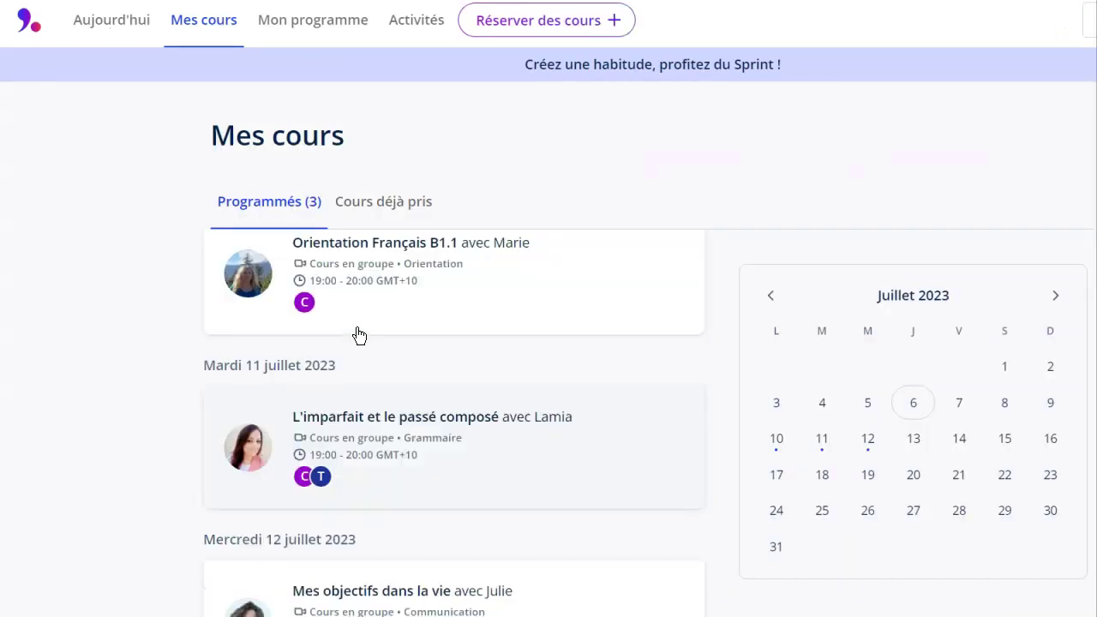
scroll(629, 392, "down", 3)
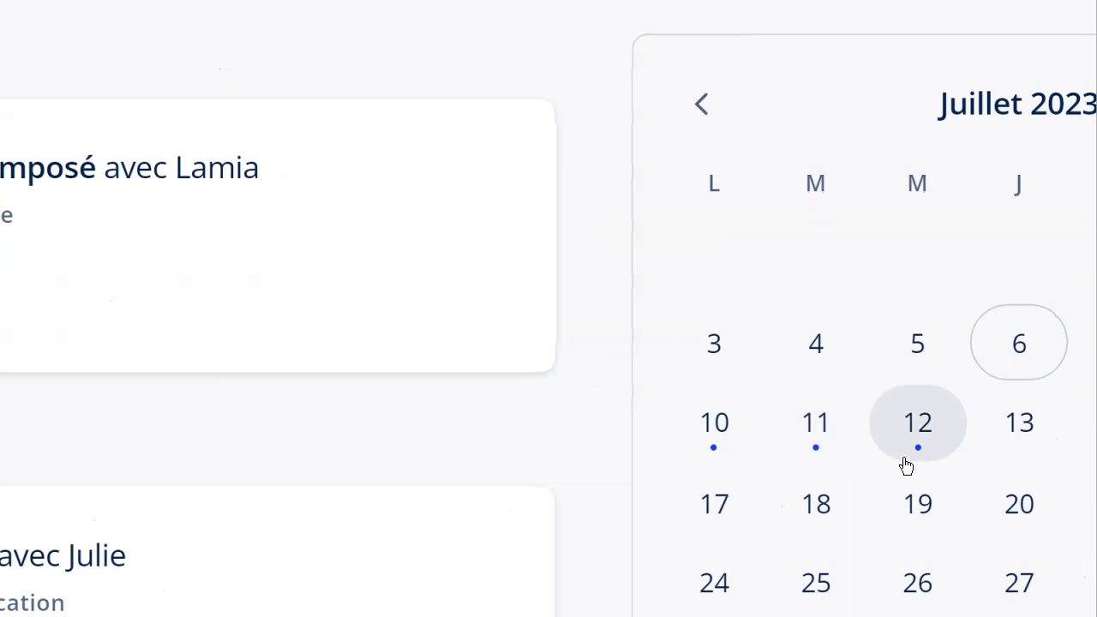
scroll(594, 412, "up", 2)
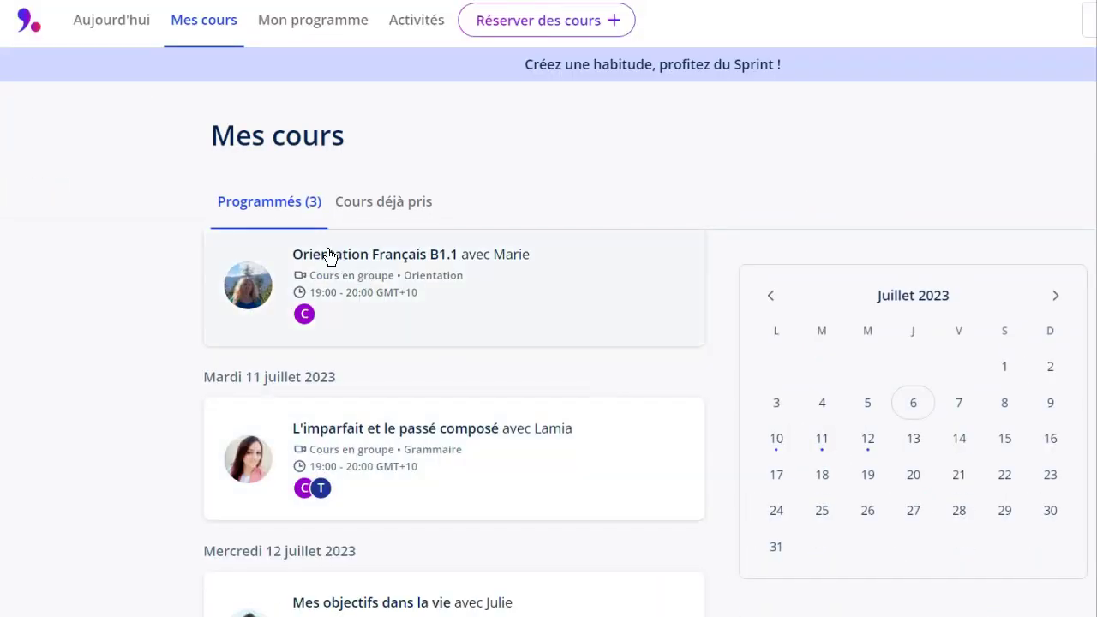
scroll(331, 254, "down", 3)
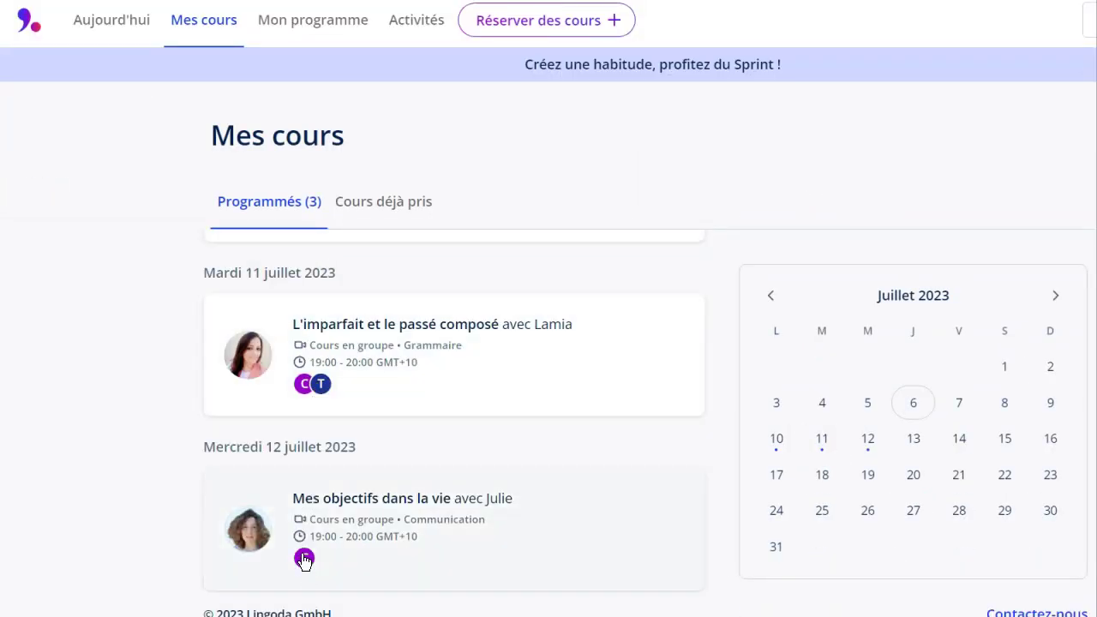
scroll(304, 561, "up", 5)
left_click(383, 214)
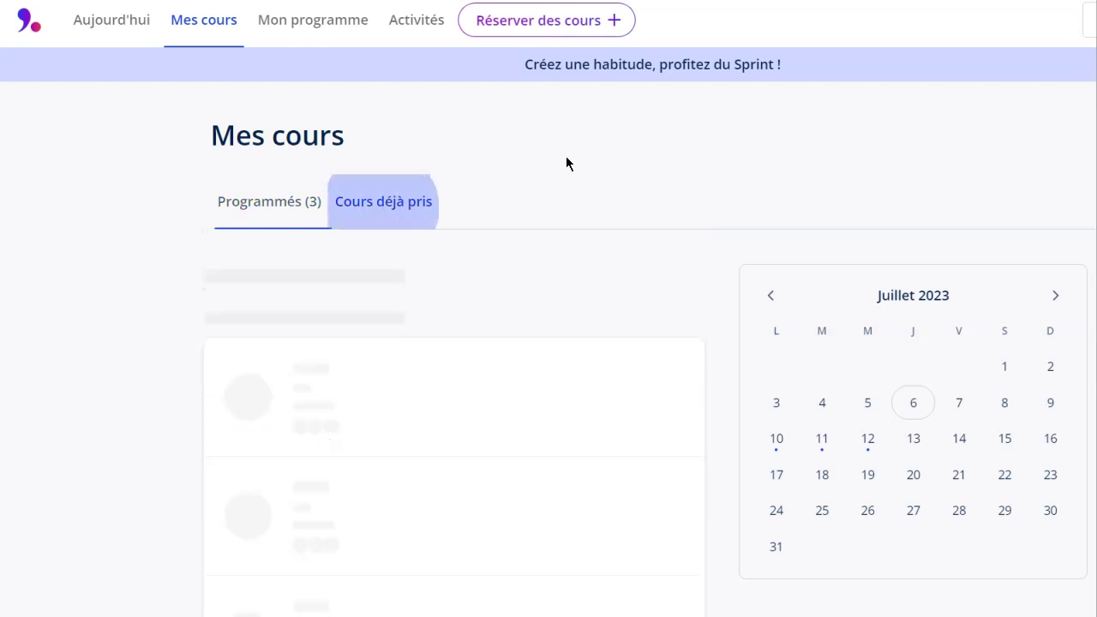
left_click(248, 209)
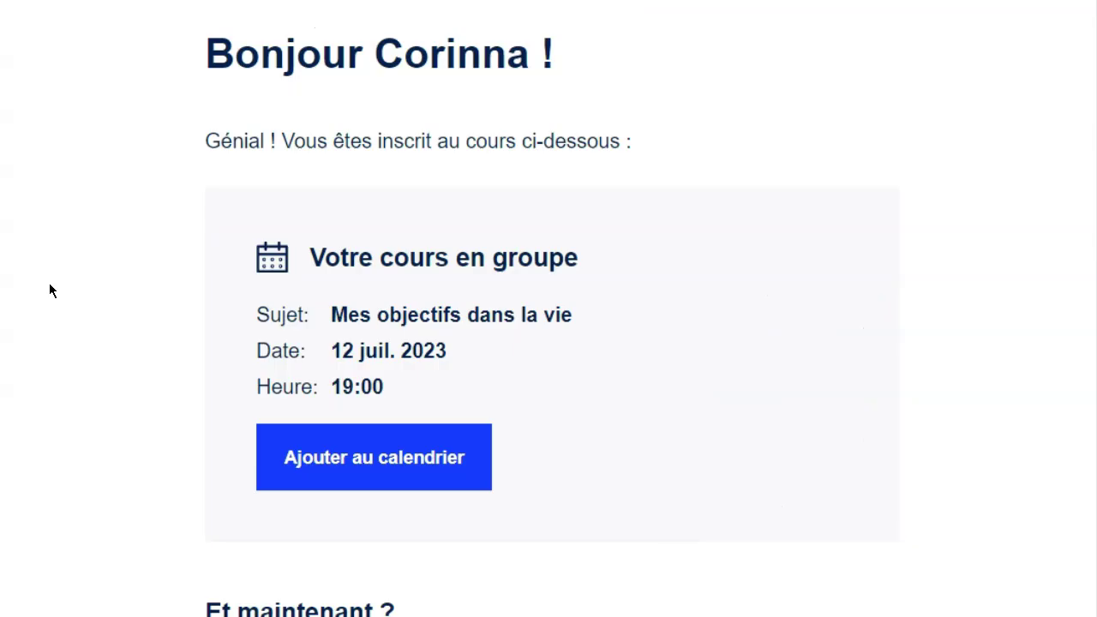
Step: Read through the booking confirmation e-mail for "Mes objectifs dans la vie" and highlight the class time
scroll(50, 291, "down", 2)
scroll(49, 290, "up", 4)
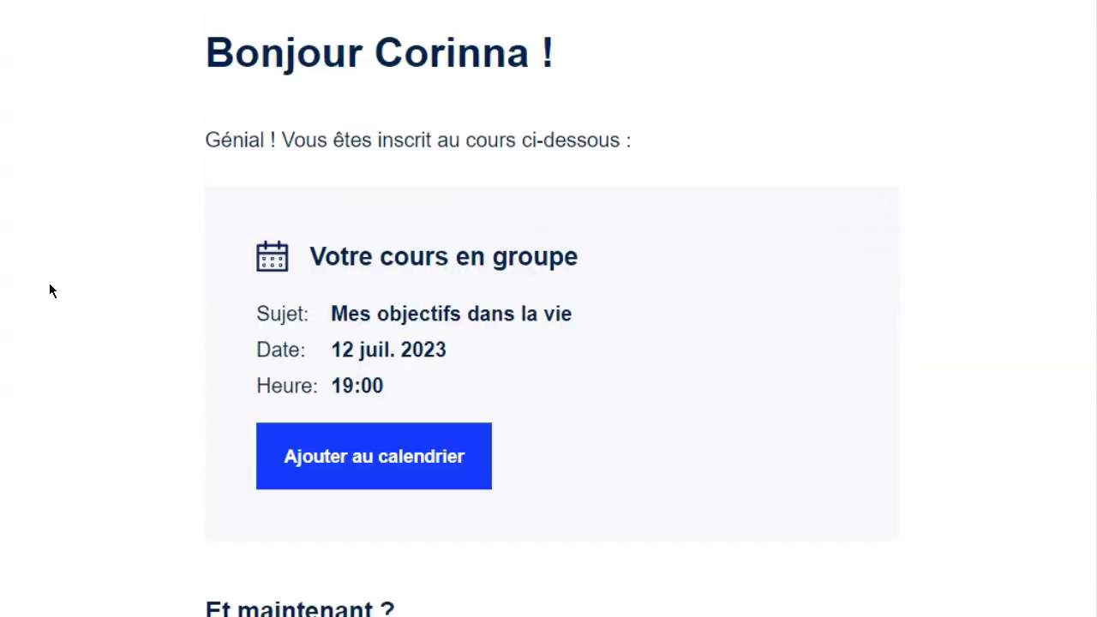
scroll(49, 291, "down", 7)
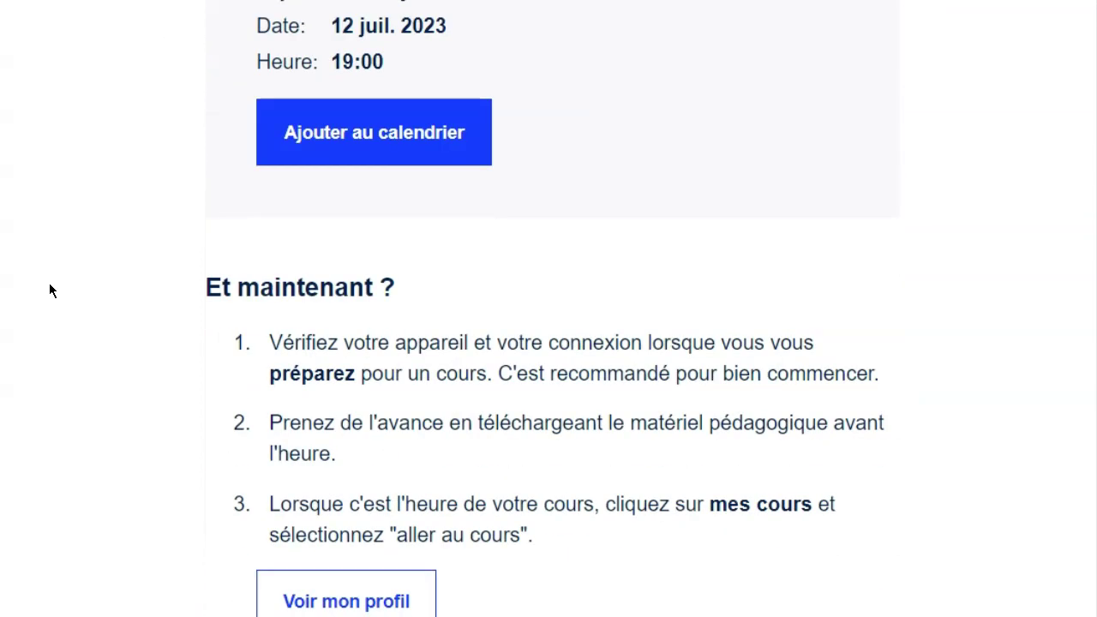
scroll(549, 204, "down", 6)
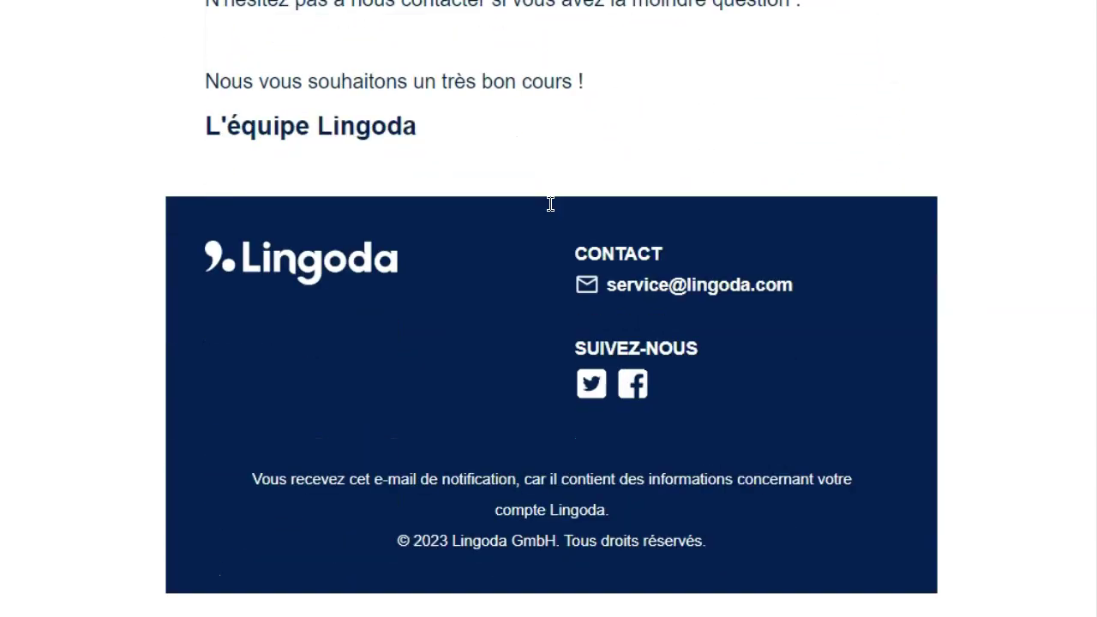
scroll(550, 203, "up", 14)
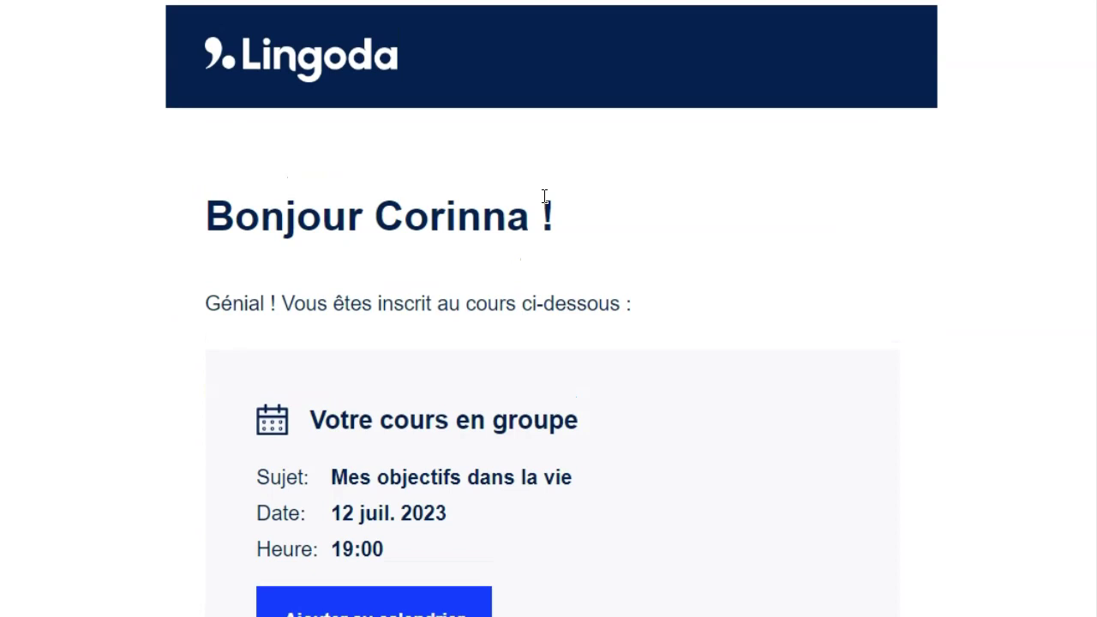
scroll(543, 197, "down", 1)
scroll(544, 197, "down", 1)
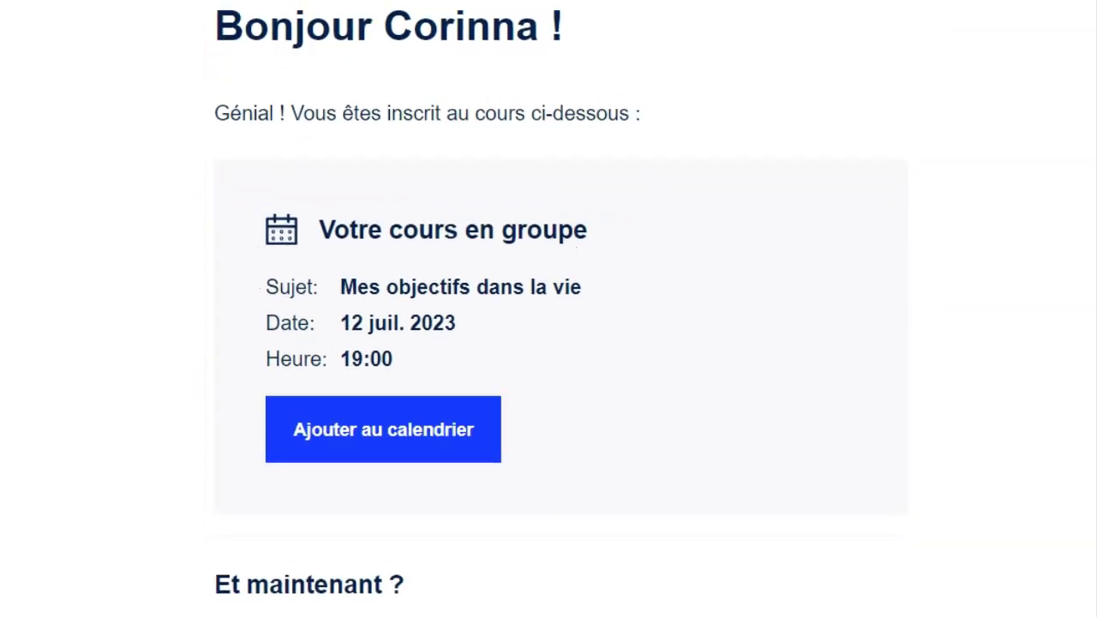
double_click(375, 360)
left_click(374, 360)
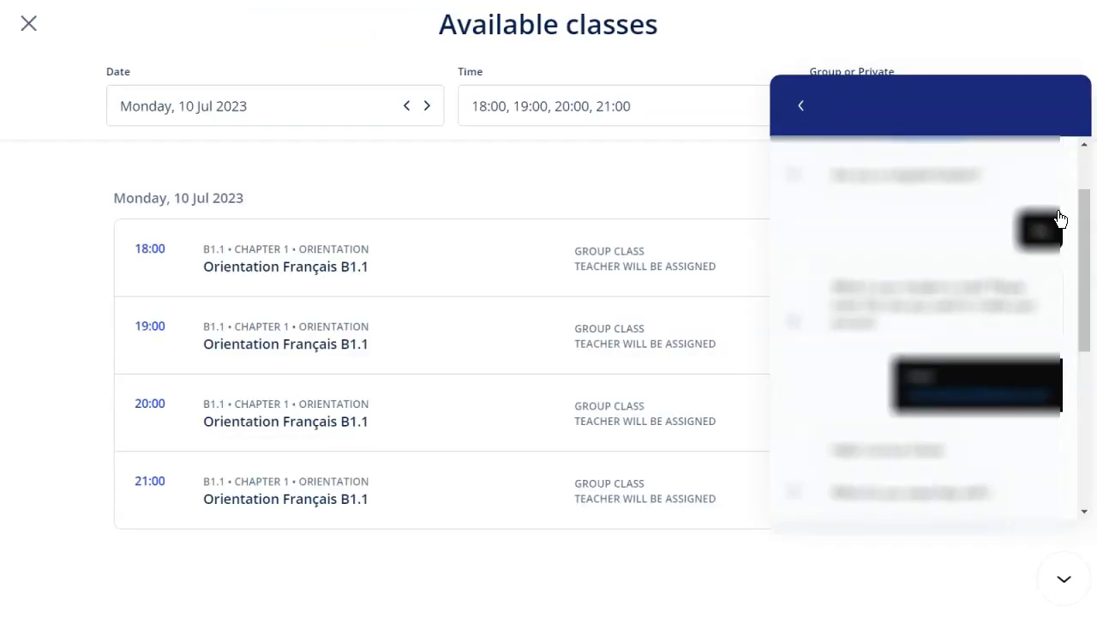
Step: Look through the support chat conversation opened over the available classes, down to its last message
scroll(1058, 219, "down", 5)
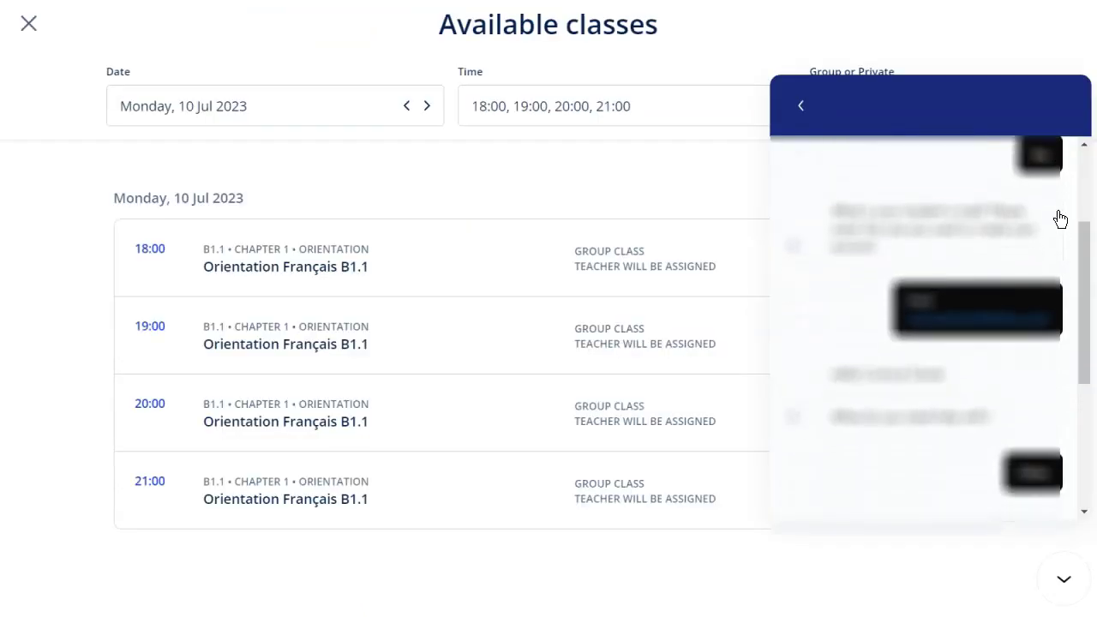
scroll(1060, 219, "down", 3)
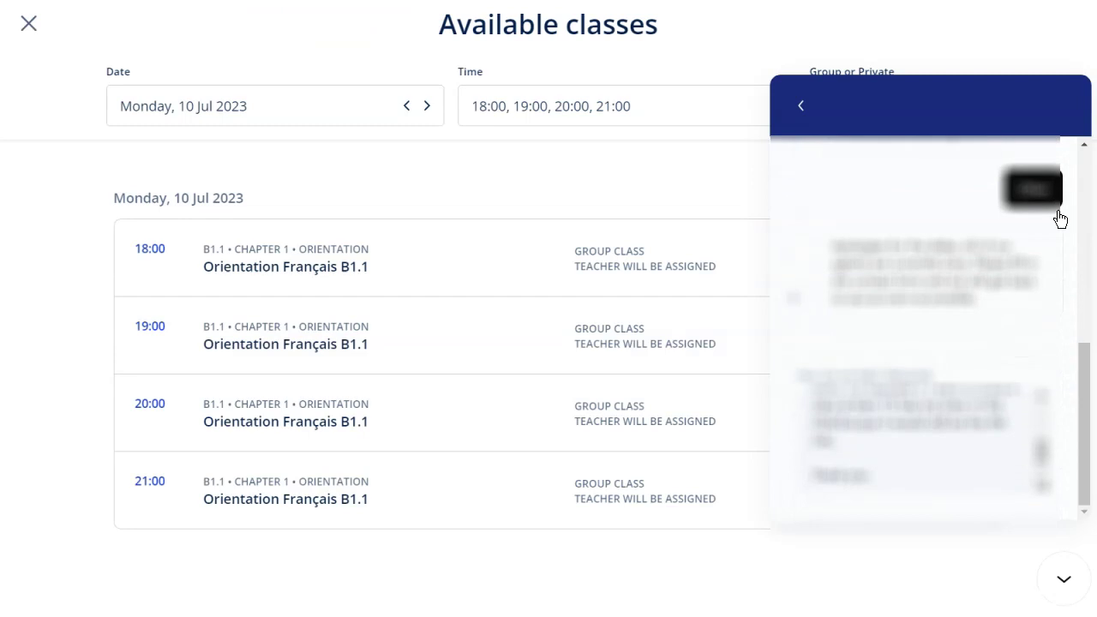
scroll(1002, 420, "down", 3)
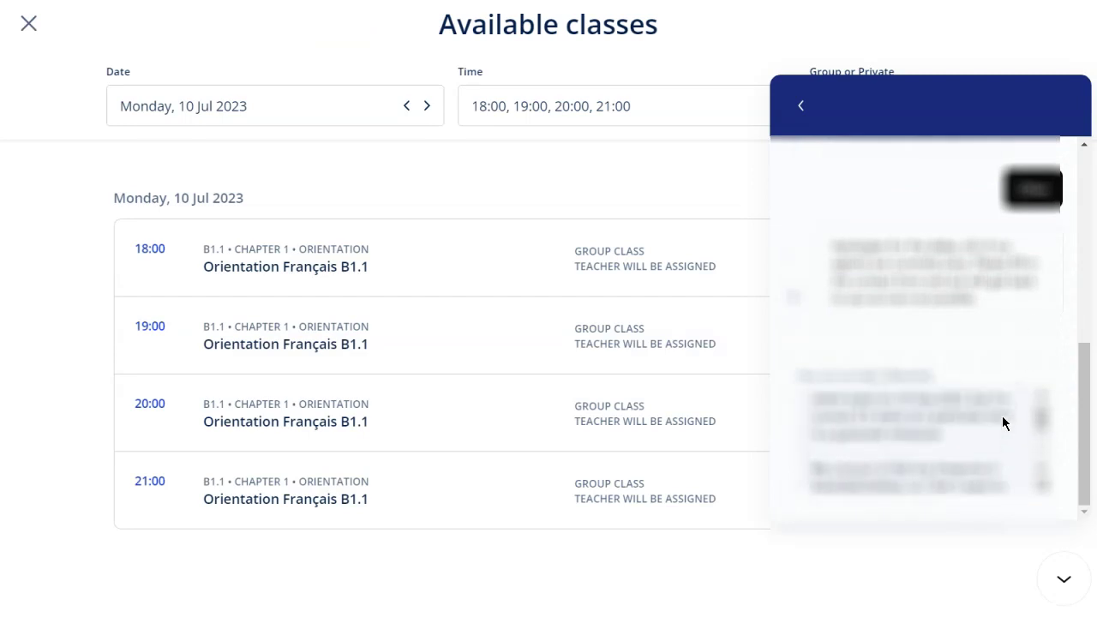
scroll(1002, 419, "up", 3)
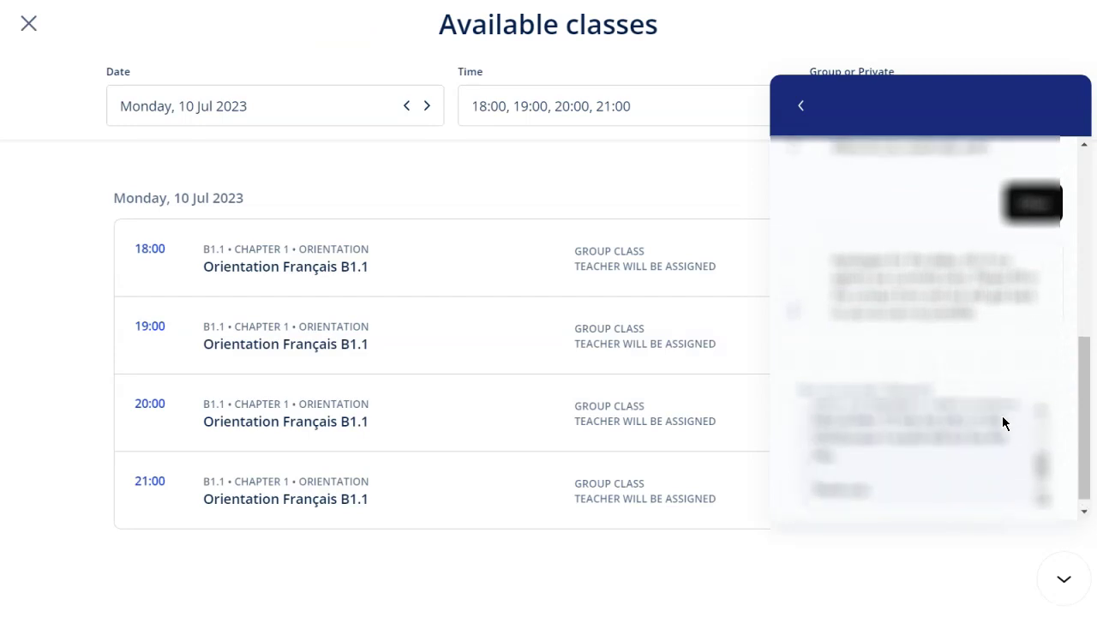
scroll(960, 332, "down", 1)
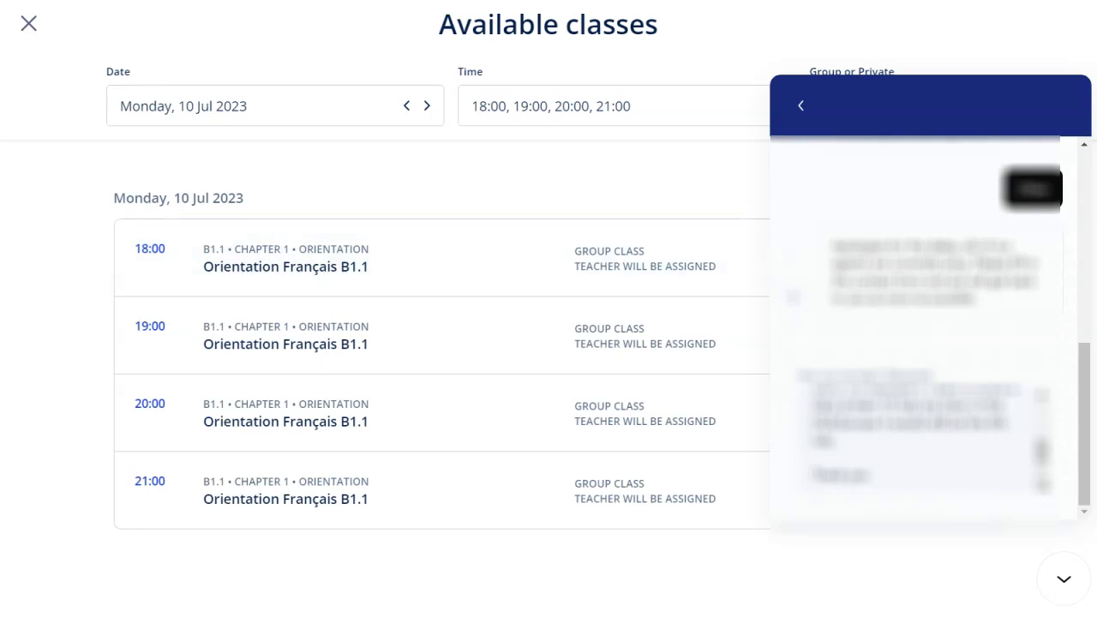